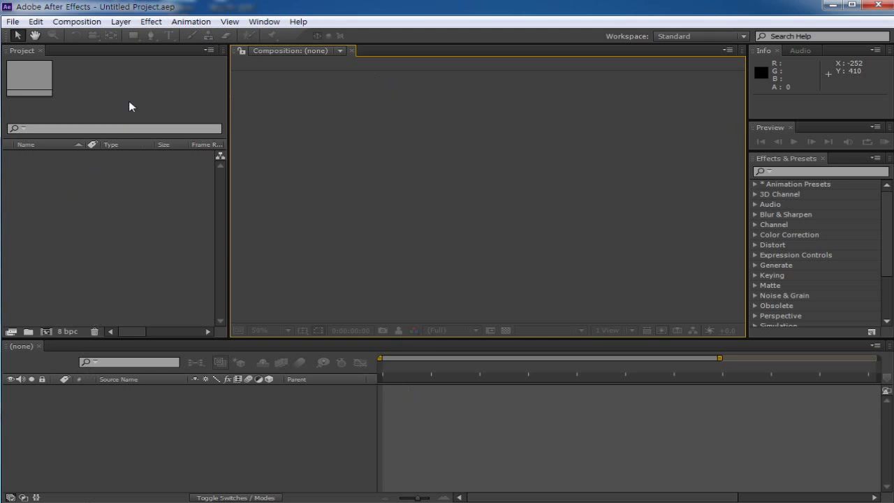
left_click(13, 22)
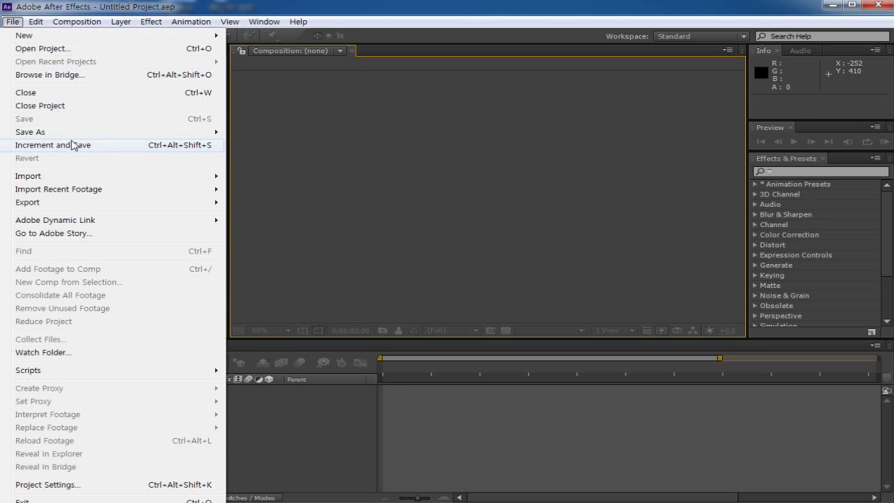
mouse_move(73, 134)
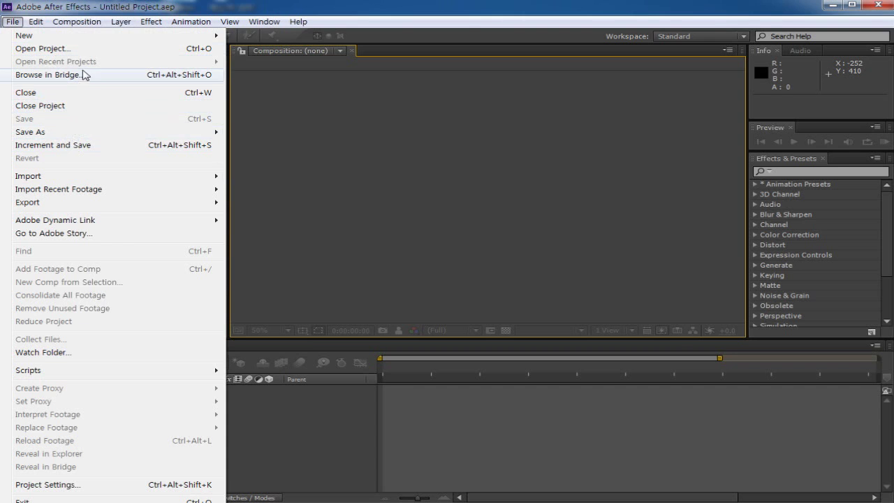
left_click(412, 115)
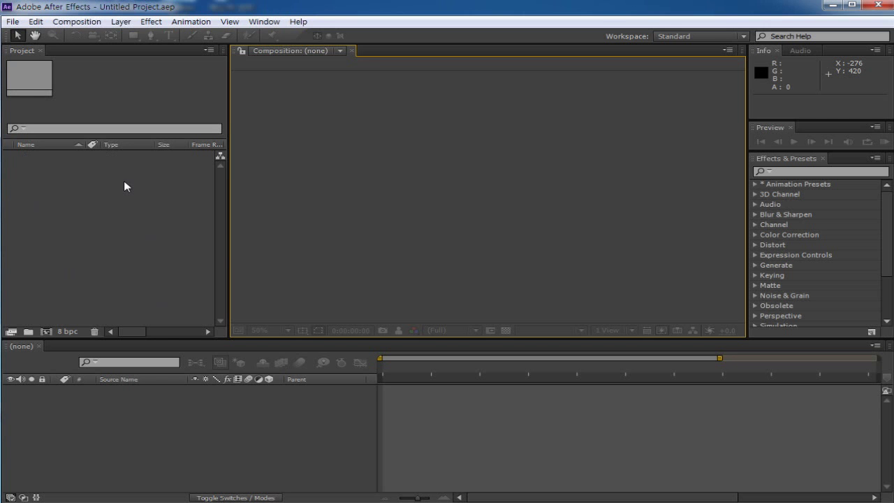
left_click(12, 22)
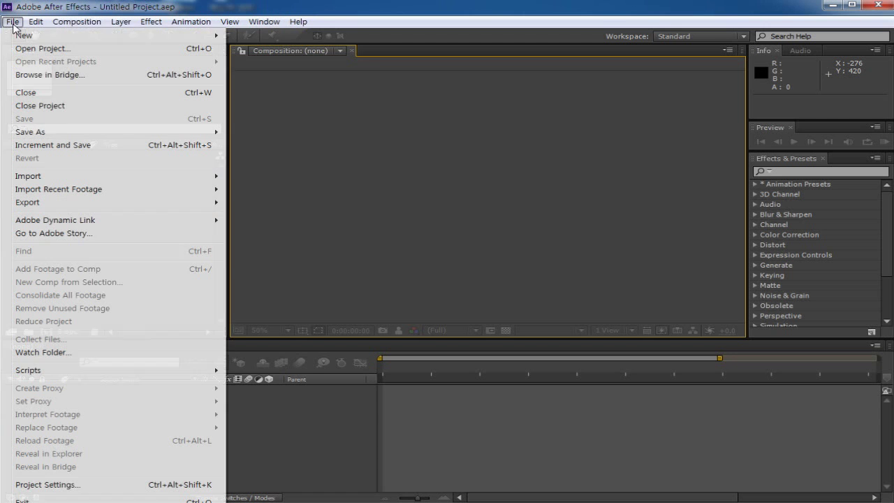
mouse_move(50, 176)
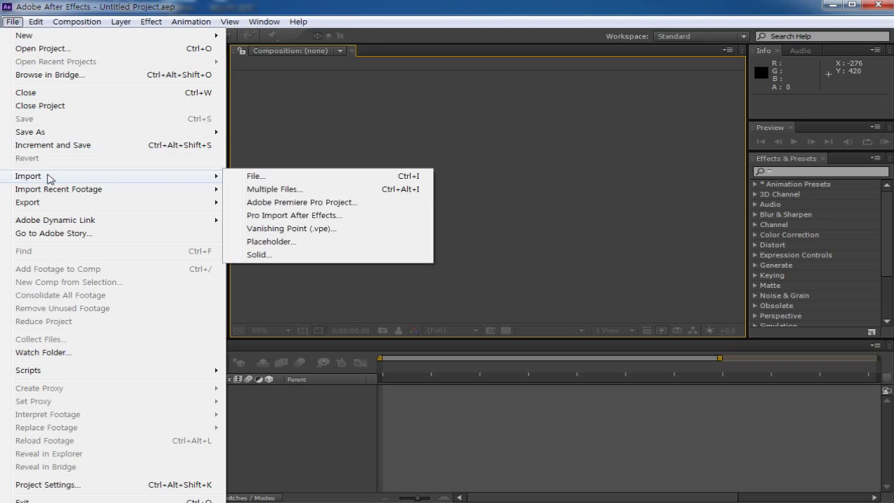
left_click(415, 110)
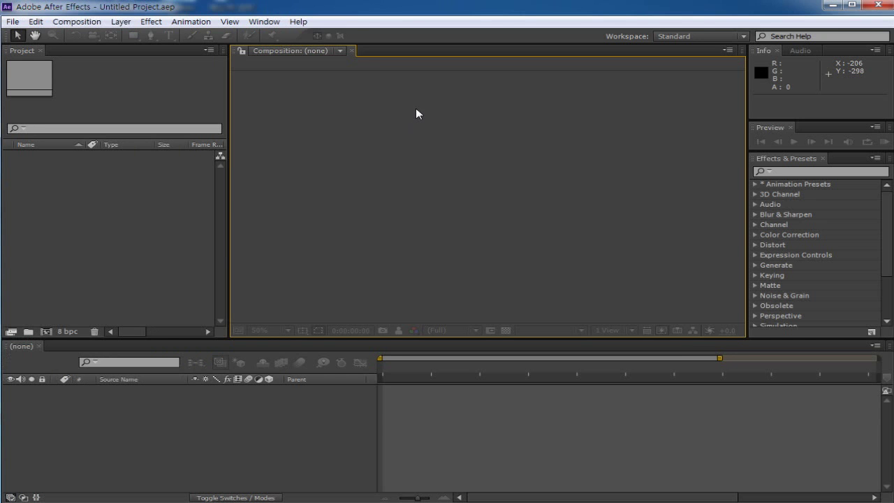
Import the heart image as footage from the image folder inside Aftereffect cs 6, and select it in the project
right_click(120, 206)
mouse_move(189, 250)
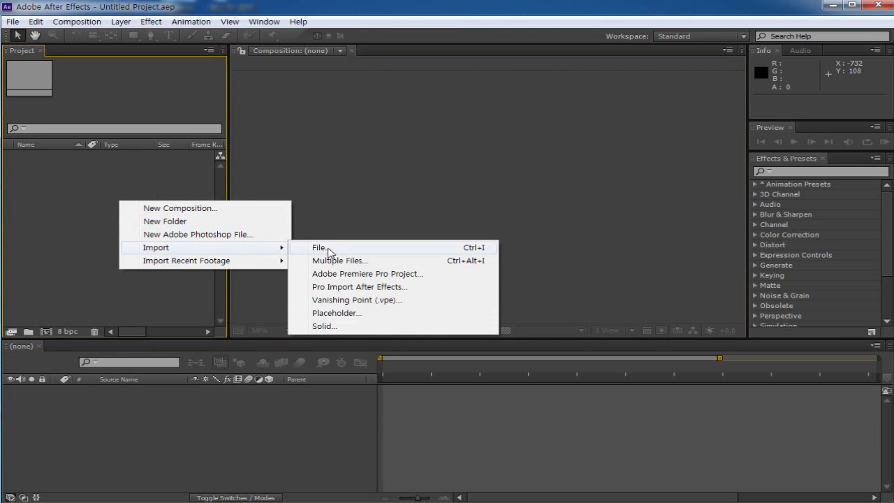
left_click(334, 250)
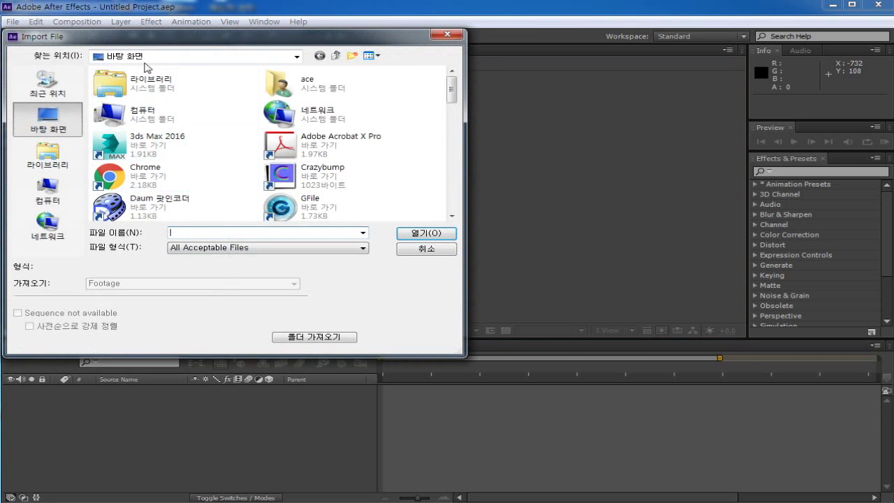
scroll(269, 144, "down", 1)
scroll(294, 146, "down", 5)
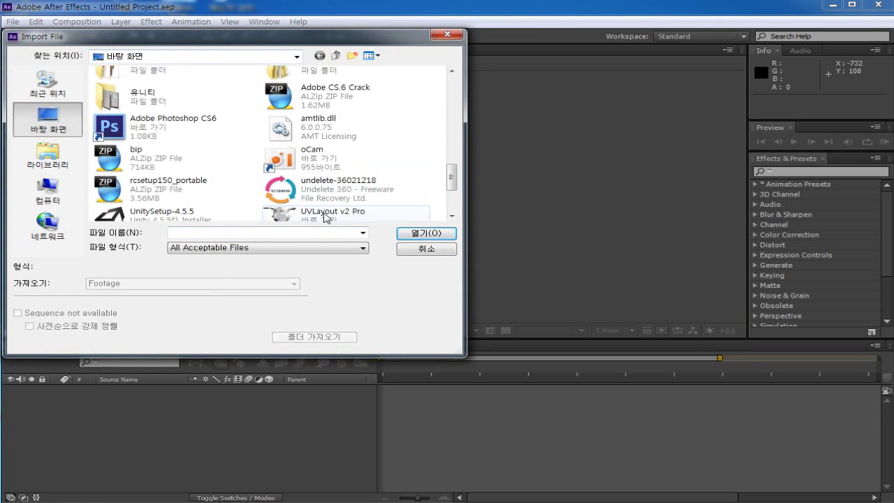
scroll(236, 196, "up", 3)
scroll(237, 195, "down", 5)
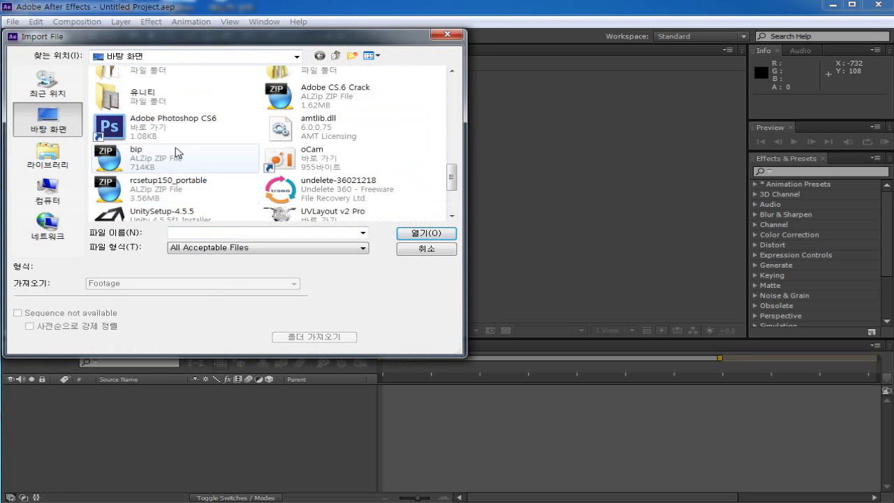
scroll(153, 78, "up", 2)
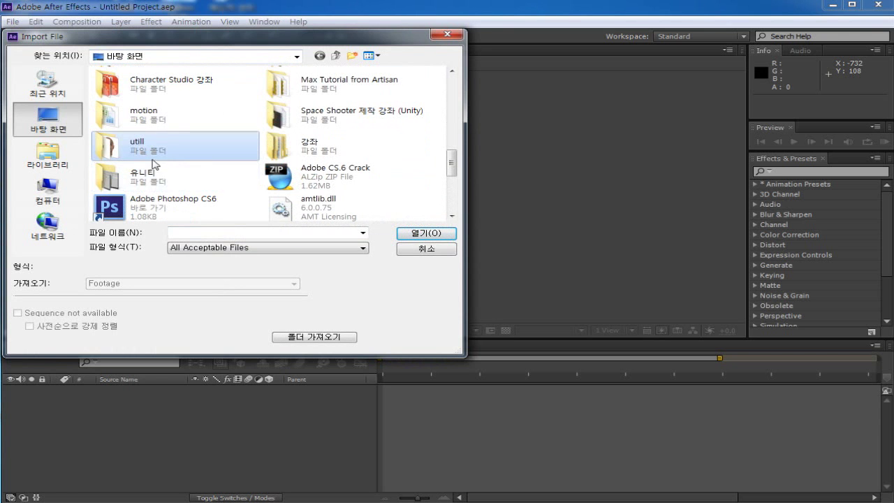
double_click(322, 152)
double_click(144, 90)
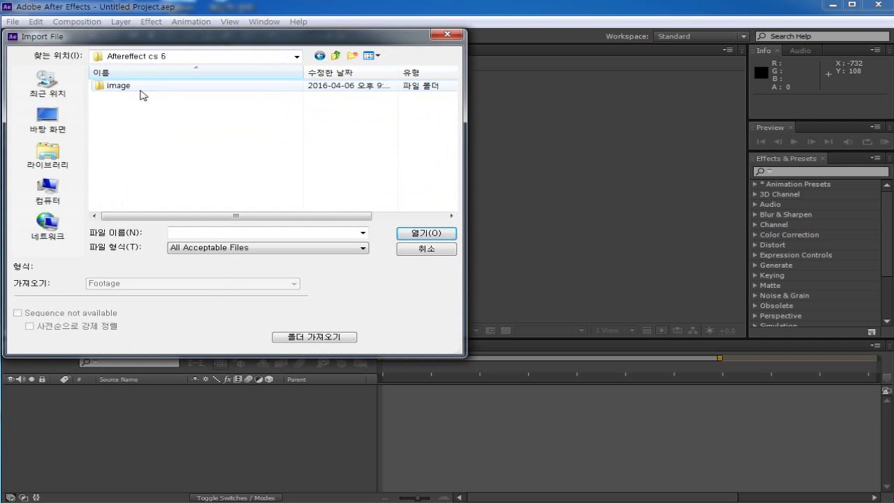
double_click(114, 91)
left_click(131, 95)
left_click(426, 233)
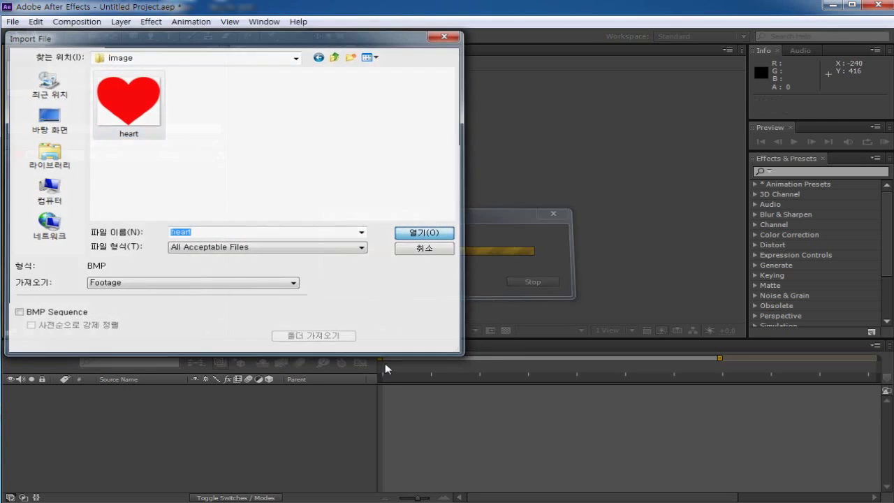
left_click(80, 172)
left_click(63, 158)
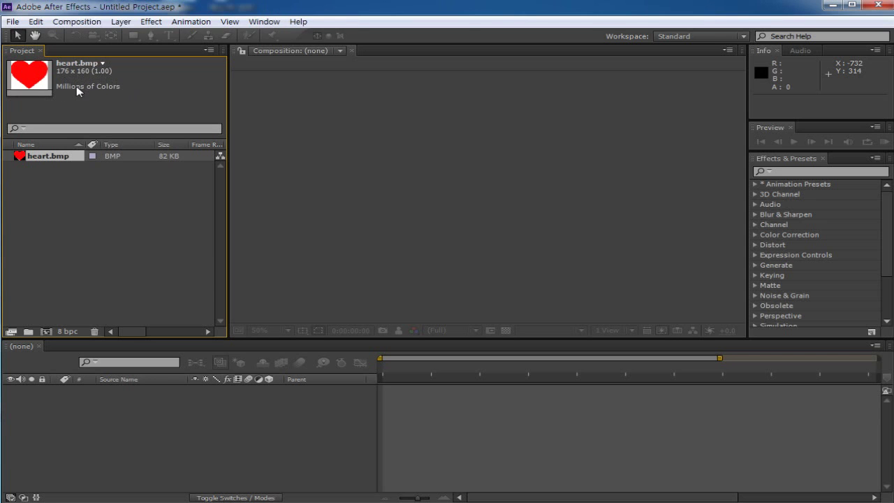
double_click(131, 196)
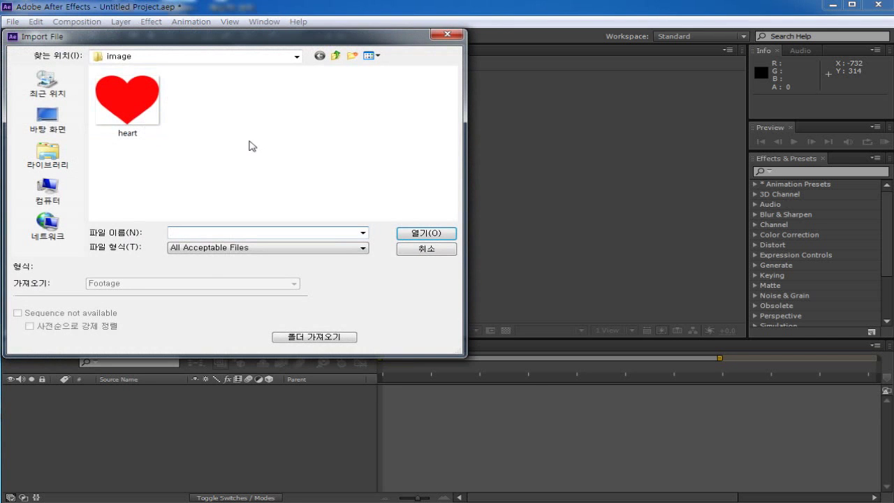
left_click(424, 251)
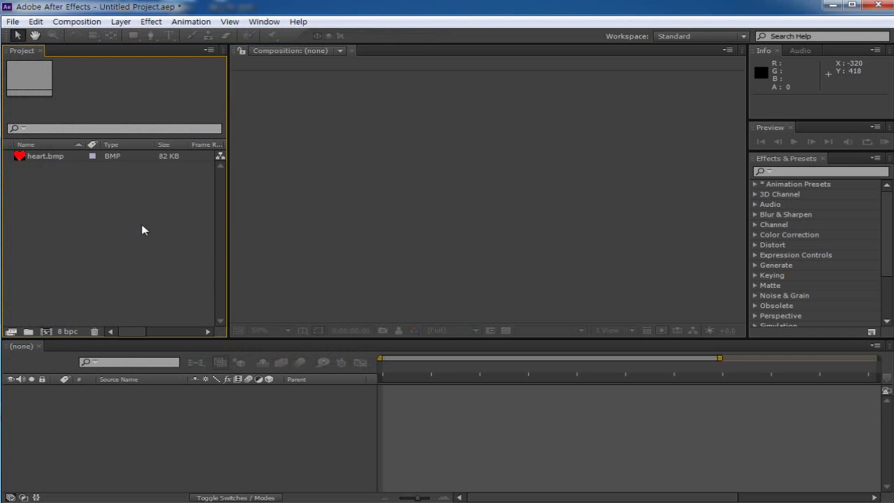
right_click(155, 202)
mouse_move(262, 245)
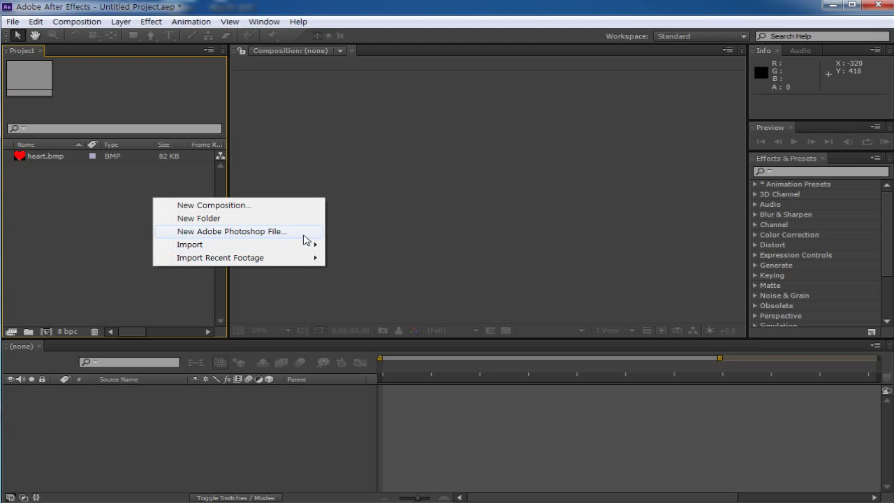
mouse_move(309, 247)
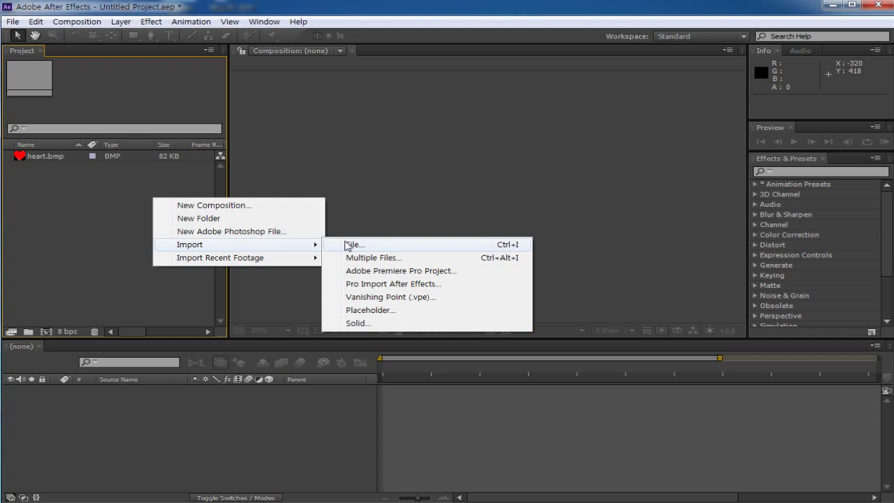
left_click(94, 185)
left_click(48, 160)
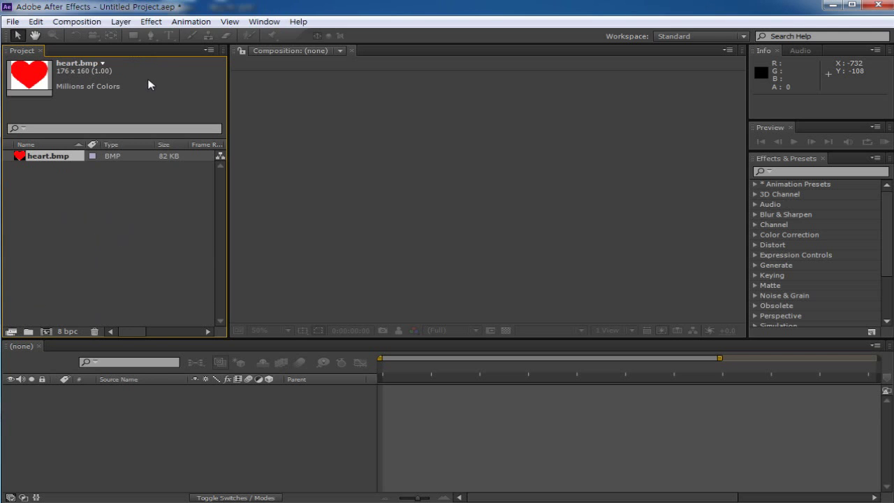
Create a project folder named images
left_click(28, 333)
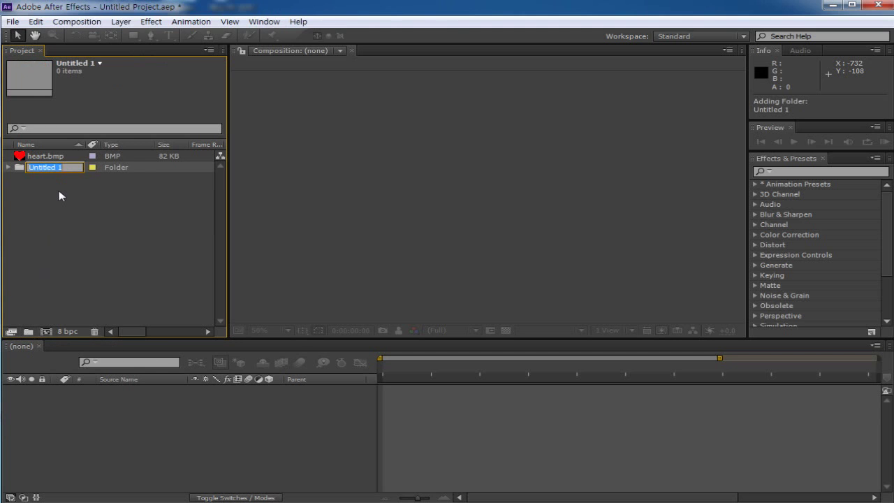
type("images")
key("Return")
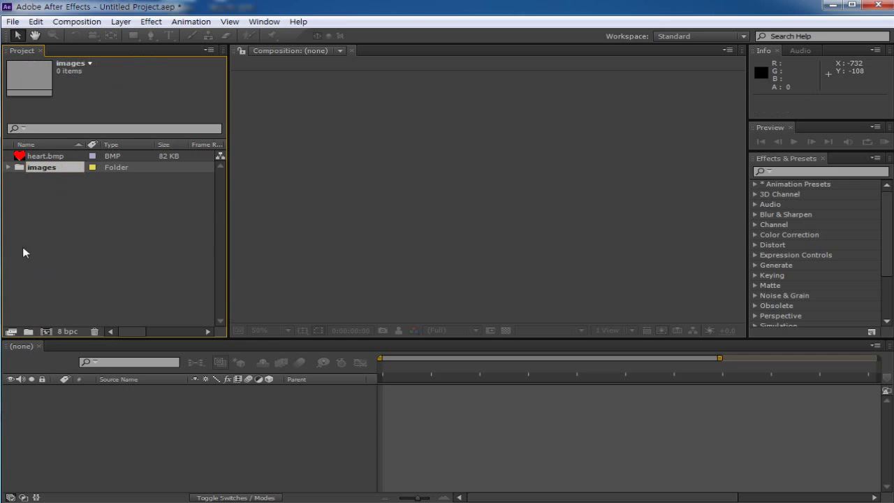
Create a second folder and move it out of the images folder to the top level of the project
left_click(28, 333)
left_click(112, 221)
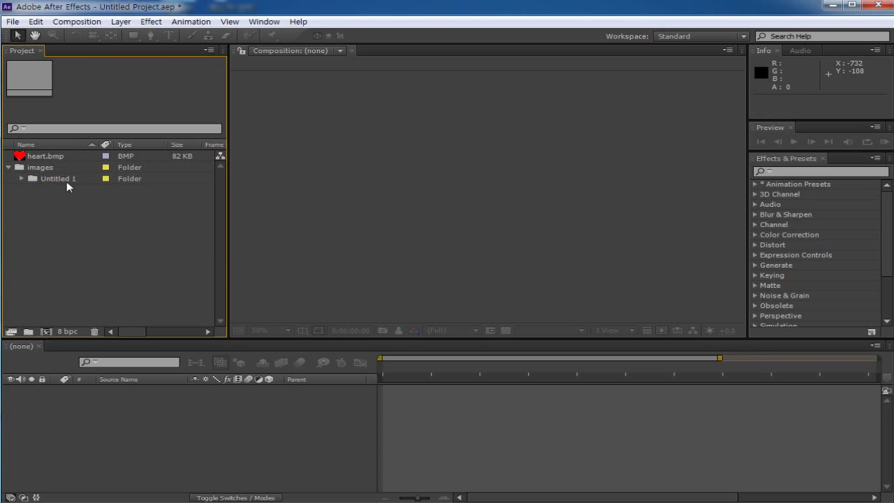
left_click(65, 179)
left_click_drag(65, 178, 36, 215)
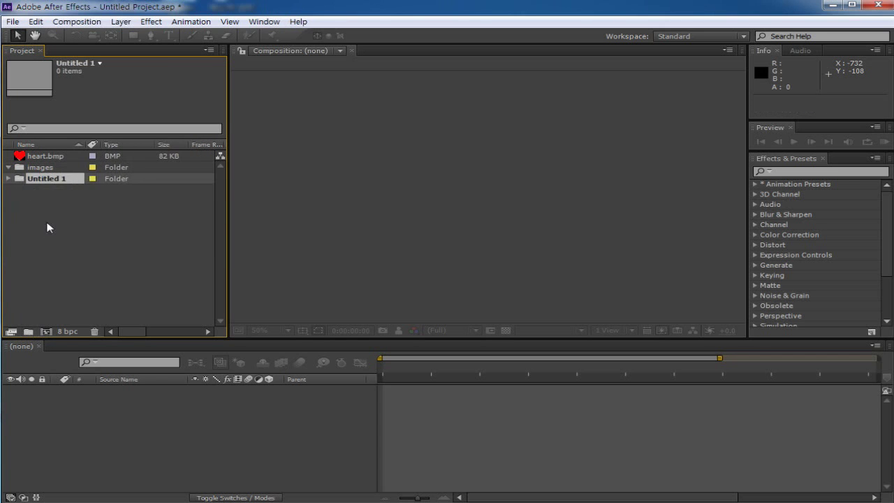
Rename the second folder as sound
right_click(57, 179)
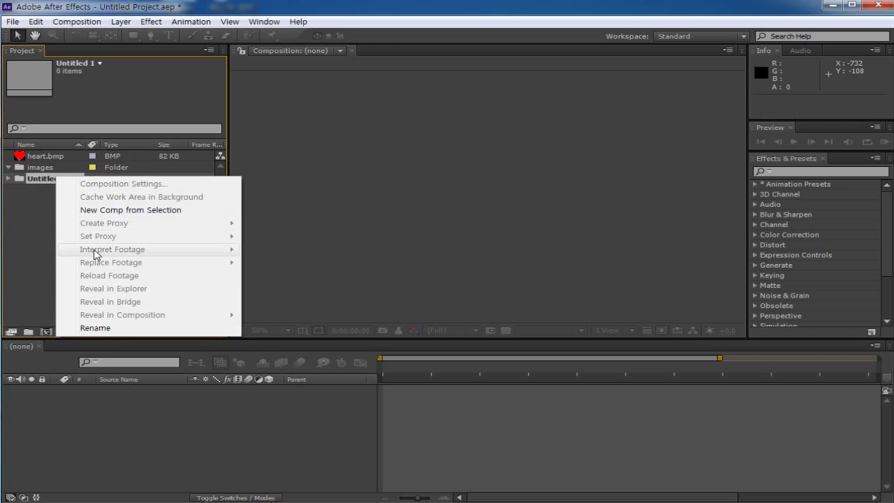
left_click(95, 328)
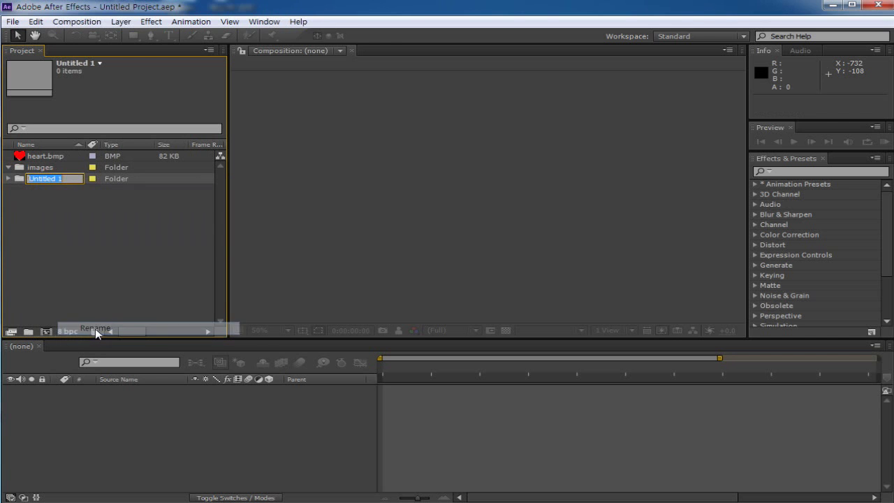
type("sou")
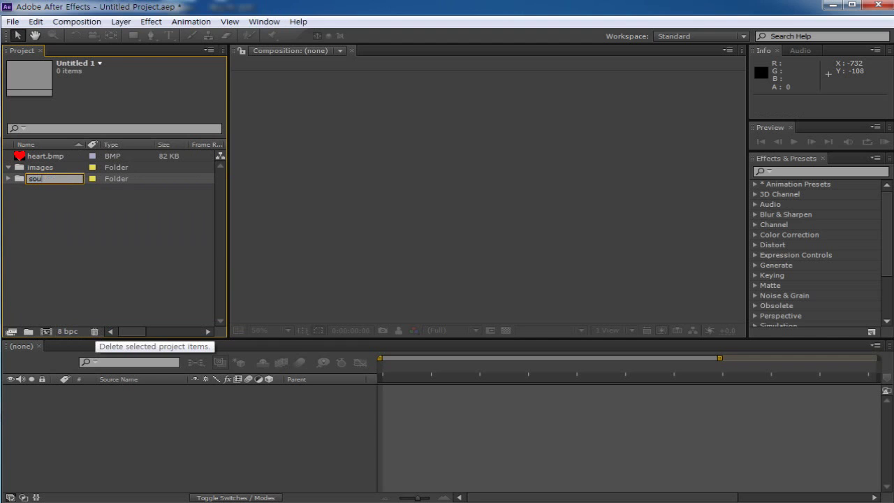
type("nd")
key("Return")
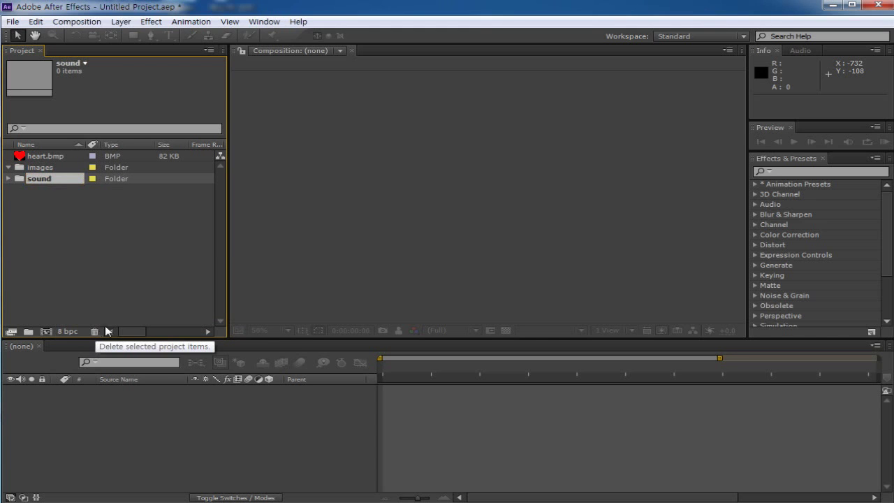
Create a third folder at the top level of the project and rename it as titte
left_click(73, 245)
left_click(29, 331)
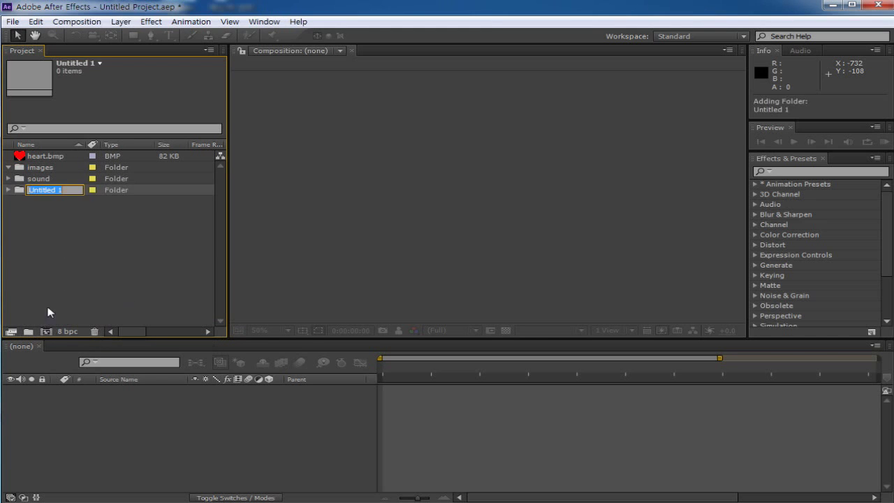
left_click(67, 201)
left_click(67, 192)
right_click(67, 192)
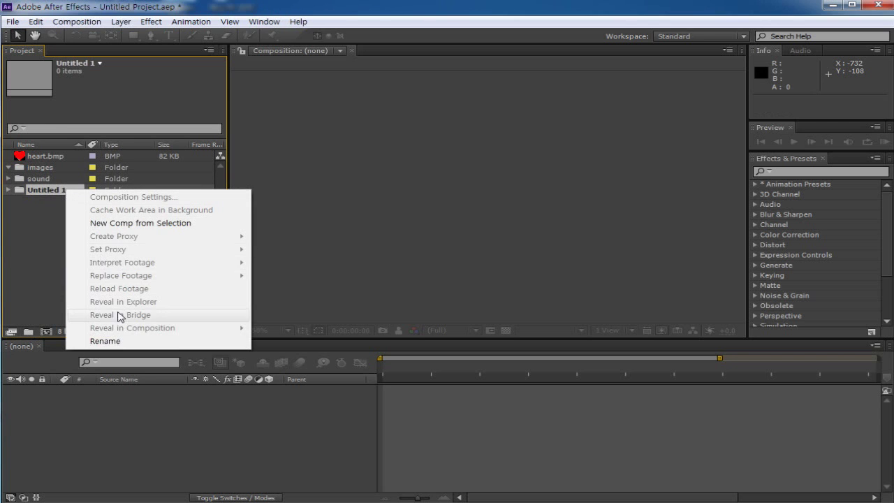
left_click(121, 341)
type("titte")
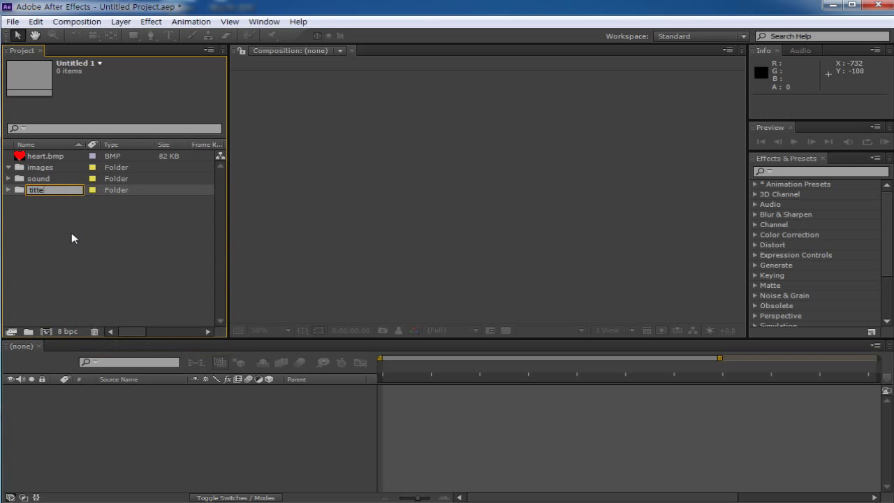
left_click(82, 248)
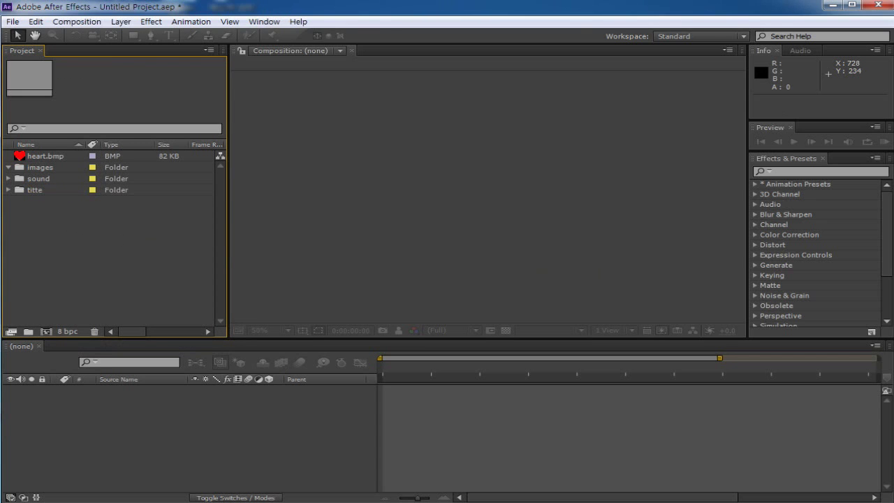
left_click(34, 190)
left_click(36, 178)
left_click(38, 168)
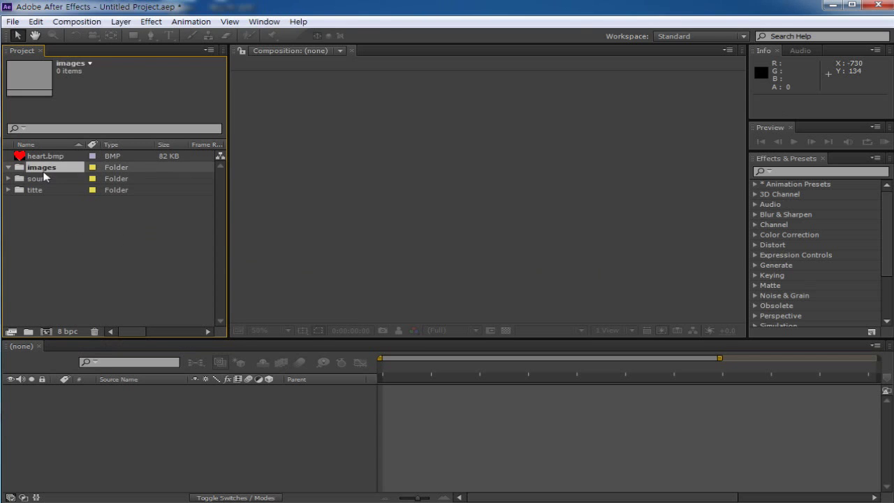
left_click(40, 180)
left_click(39, 190)
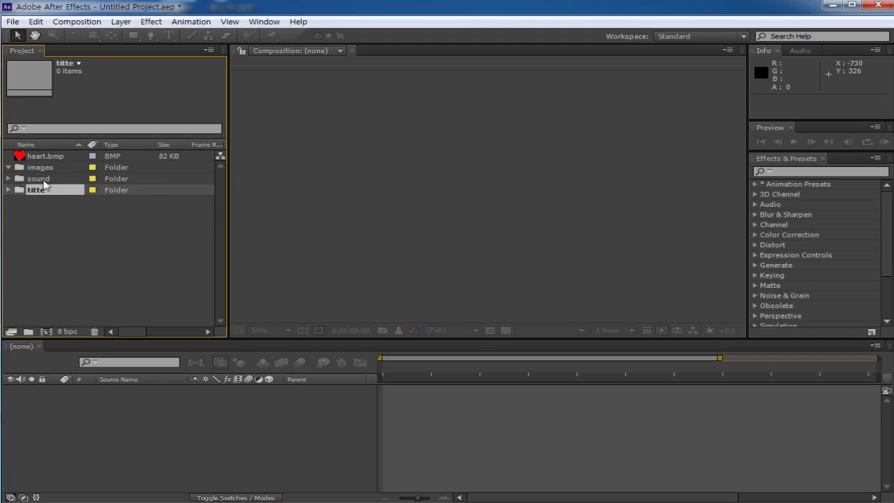
Move heart.bmp into the images folder, then collapse and expand that folder
left_click_drag(41, 160, 39, 169)
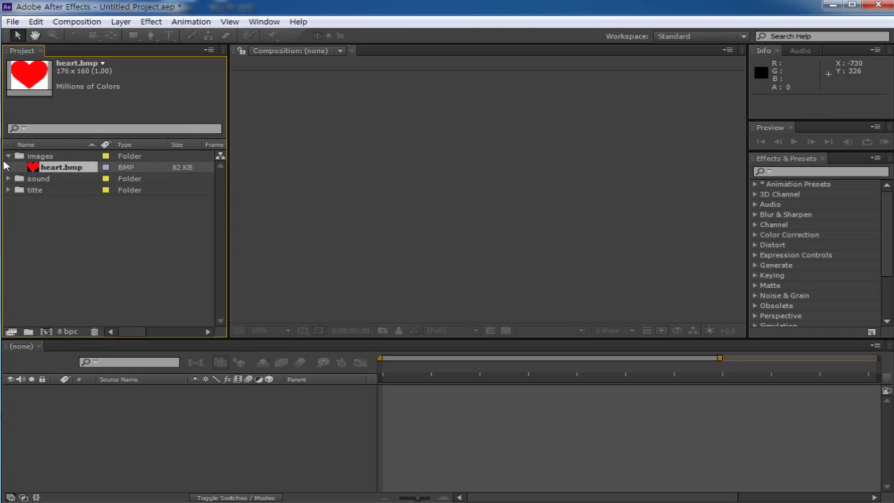
left_click(8, 157)
left_click(8, 157)
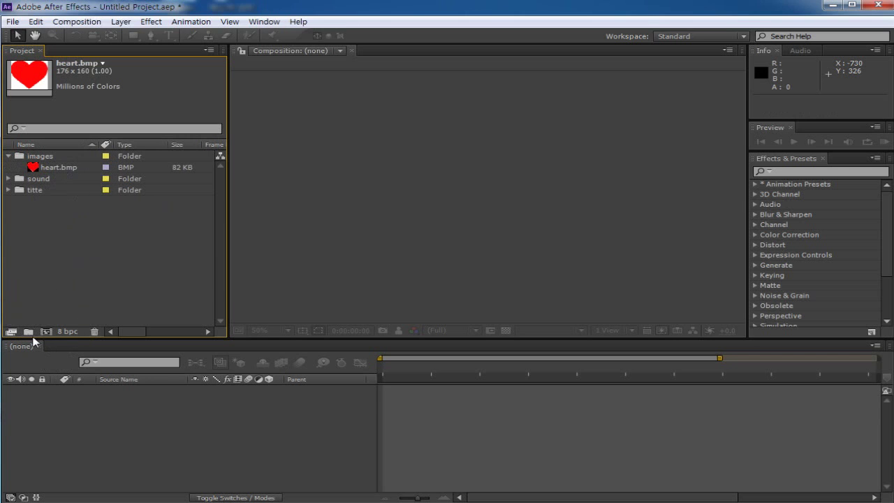
Move heart.bmp out to the project's top level and back into the images folder, then collapse that folder
left_click_drag(49, 172, 49, 230)
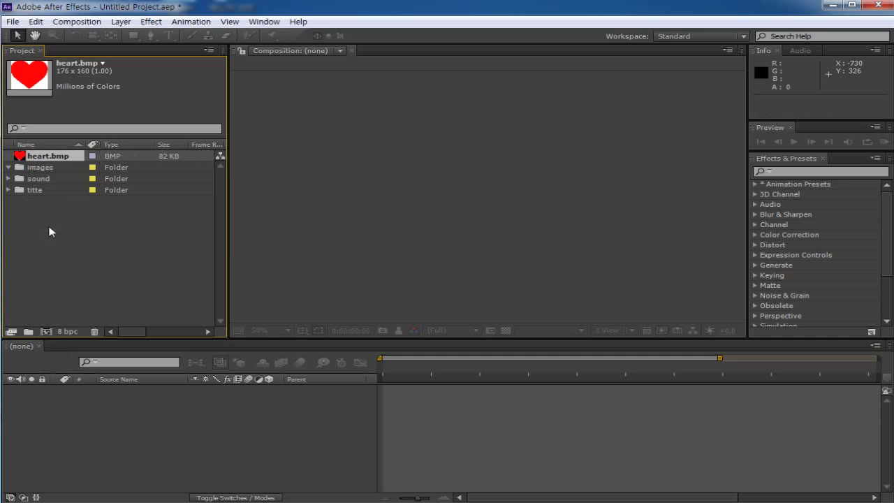
left_click_drag(39, 160, 39, 167)
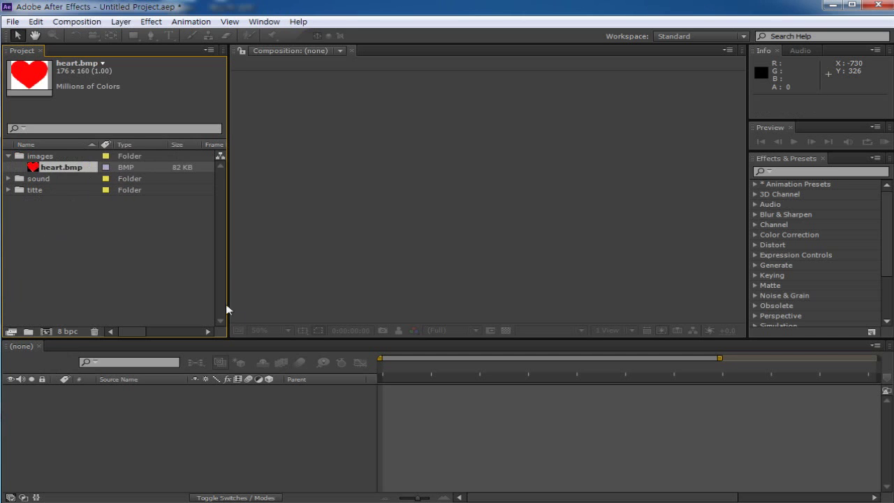
left_click(9, 156)
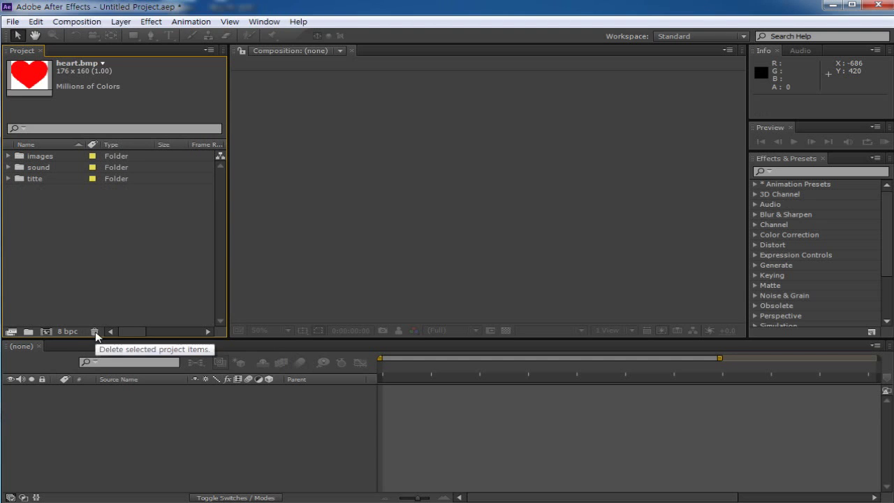
Delete the sound and titte folders from the project
left_click(43, 168)
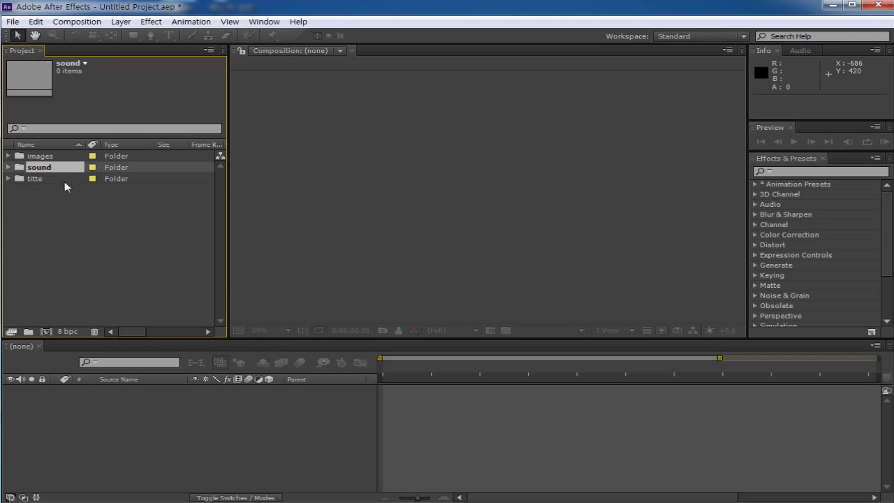
left_click(96, 332)
left_click(42, 170)
left_click(96, 331)
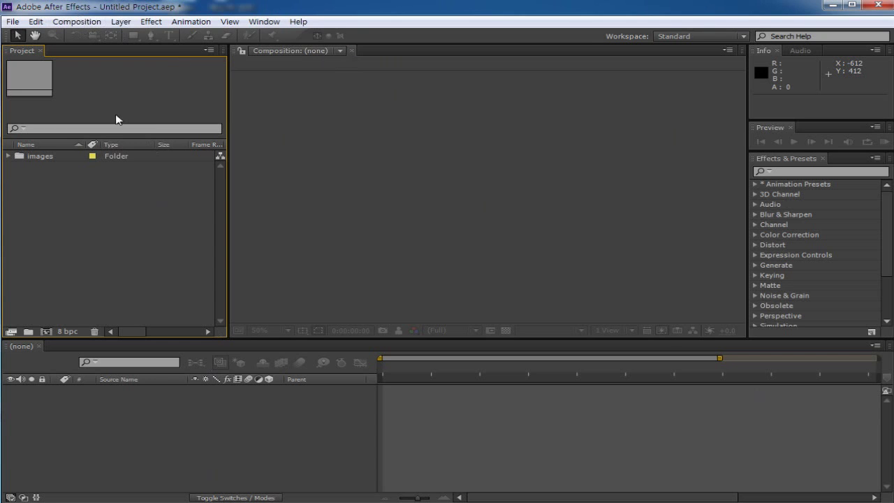
left_click(80, 27)
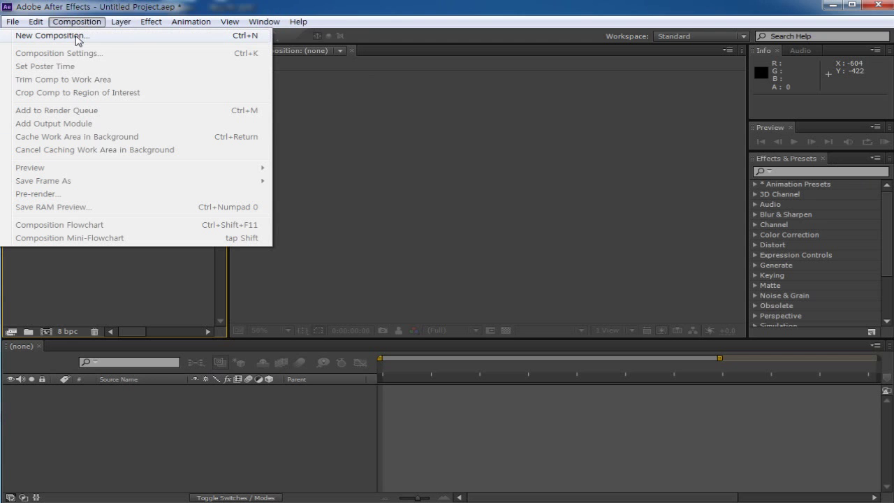
left_click(371, 88)
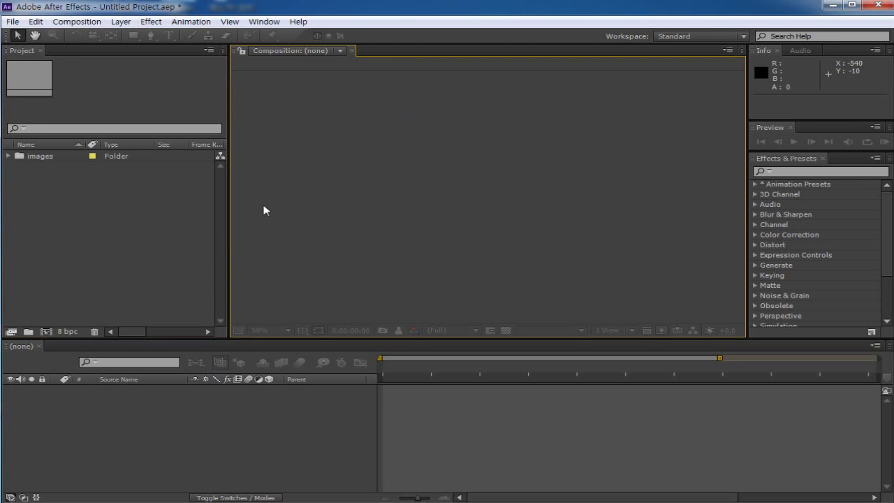
right_click(164, 213)
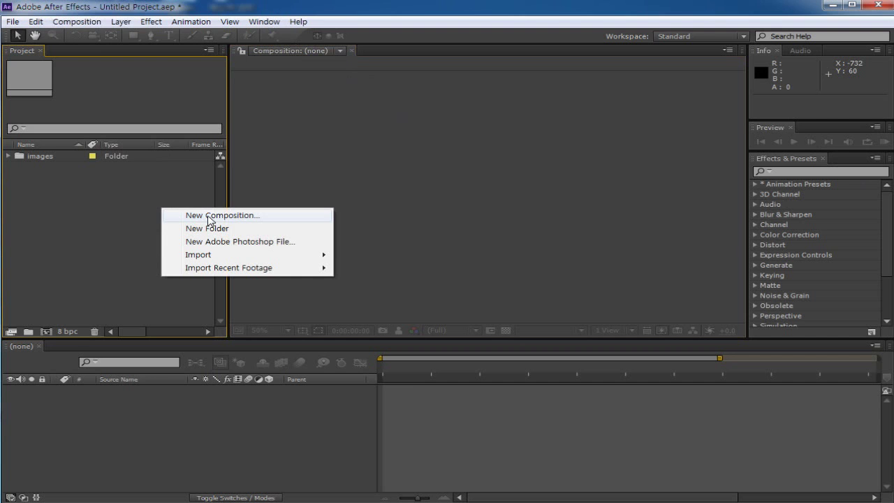
left_click(144, 187)
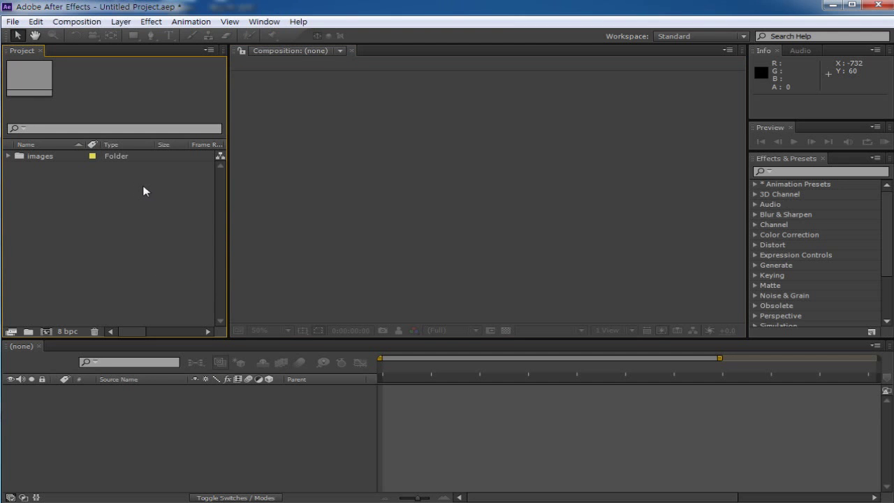
Start a new composition named test and apply the Web Video, 320 x 240 preset
left_click(70, 22)
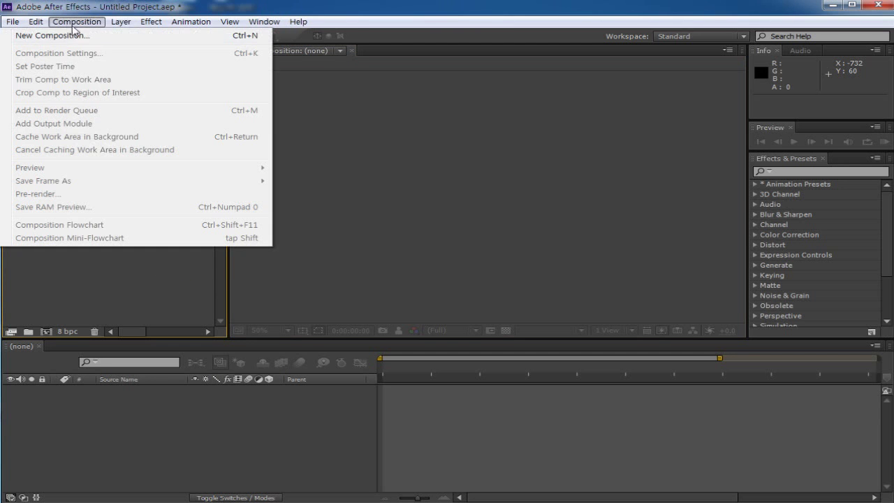
left_click(70, 36)
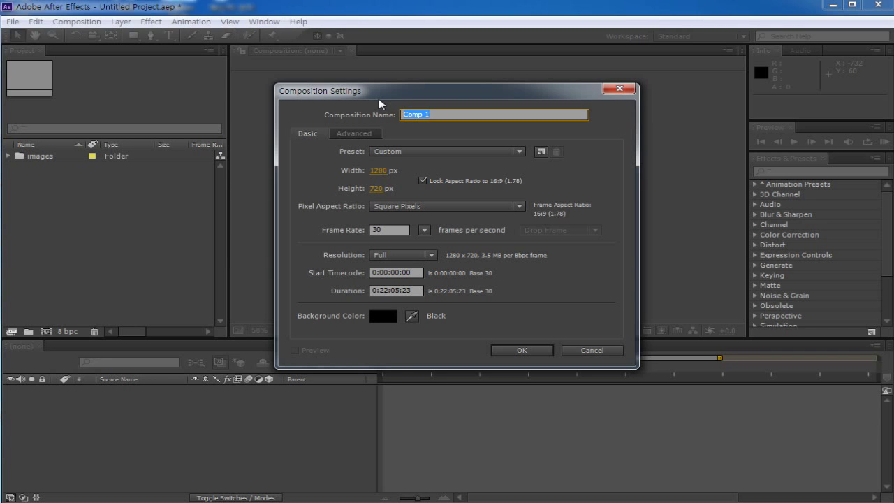
type("test")
left_click(390, 151)
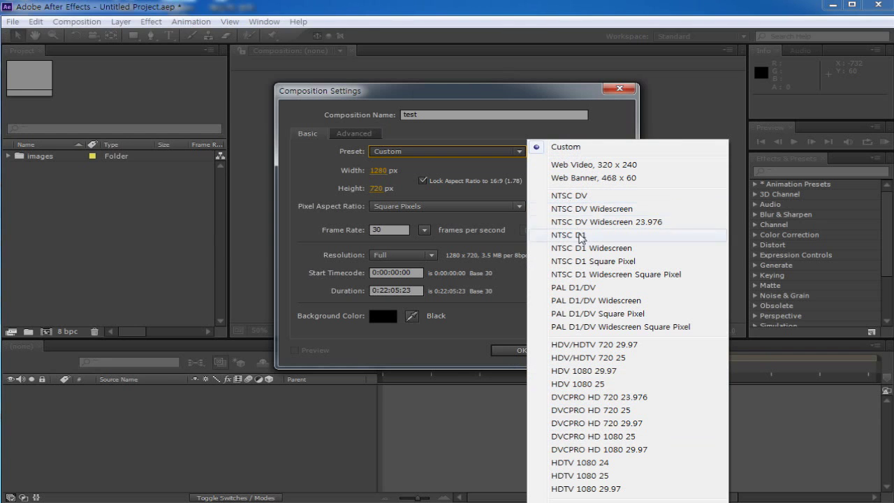
left_click(628, 169)
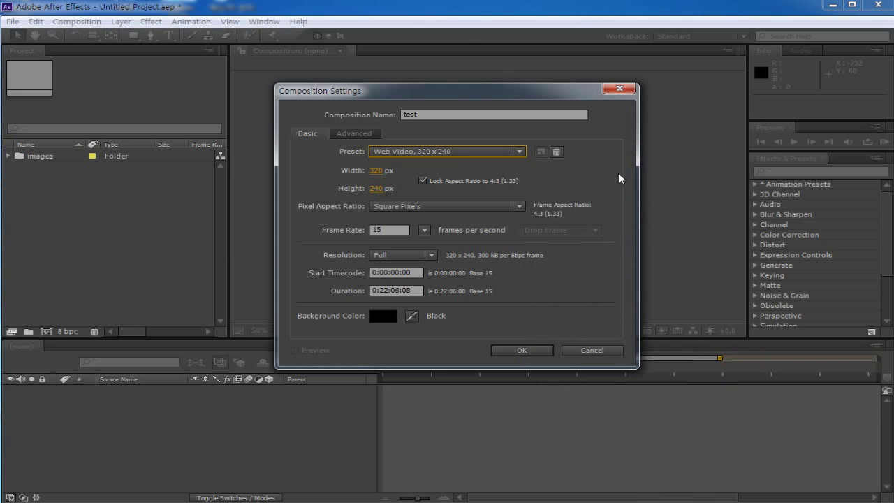
Set the composition width to 500 px and unlock the aspect ratio
left_click(375, 174)
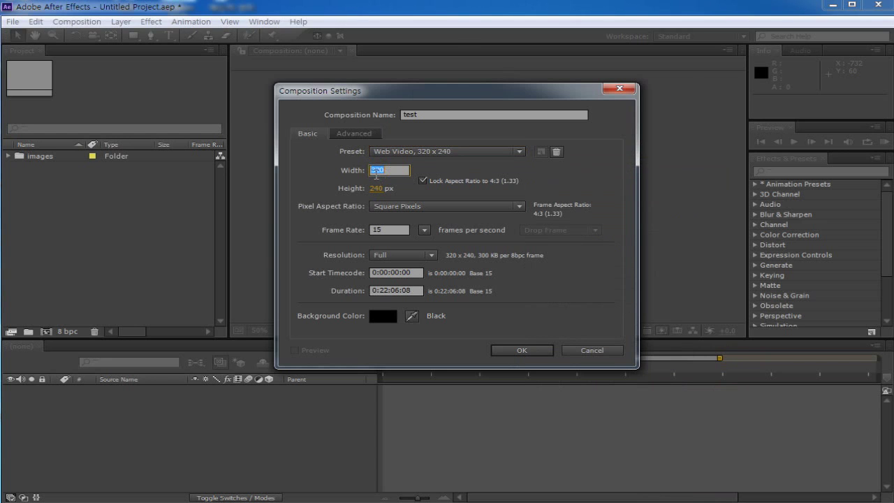
type("500")
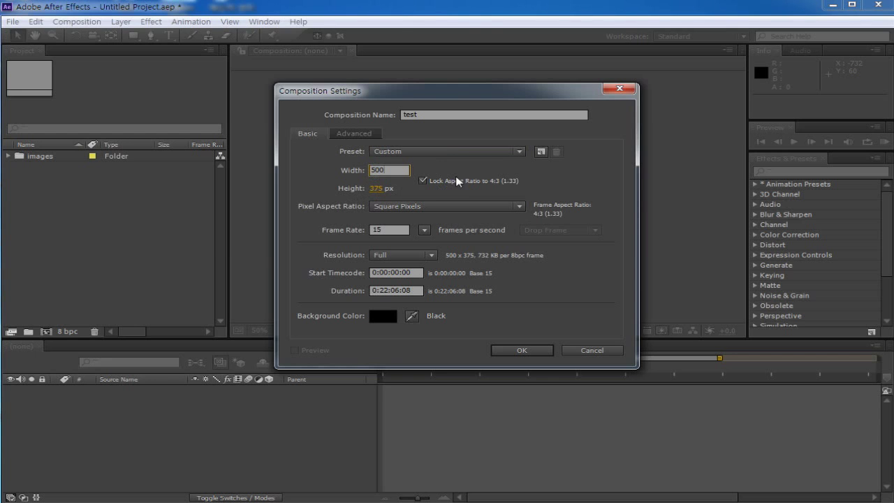
left_click(424, 180)
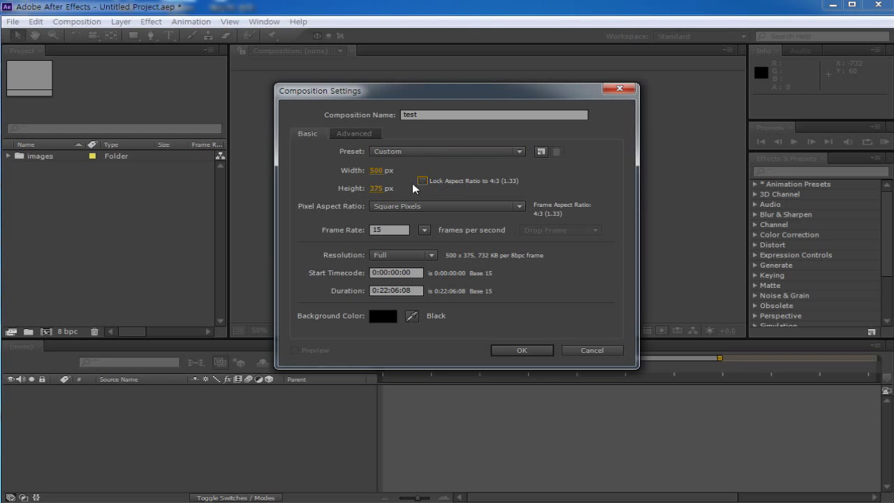
Set the composition height to 500 px and adjust the width to 512 px
left_click(376, 189)
type("500")
left_click_drag(374, 171, 379, 172)
Reapply the Web Video, 320 x 240 preset and choose Square Pixels as the pixel aspect ratio
left_click(408, 151)
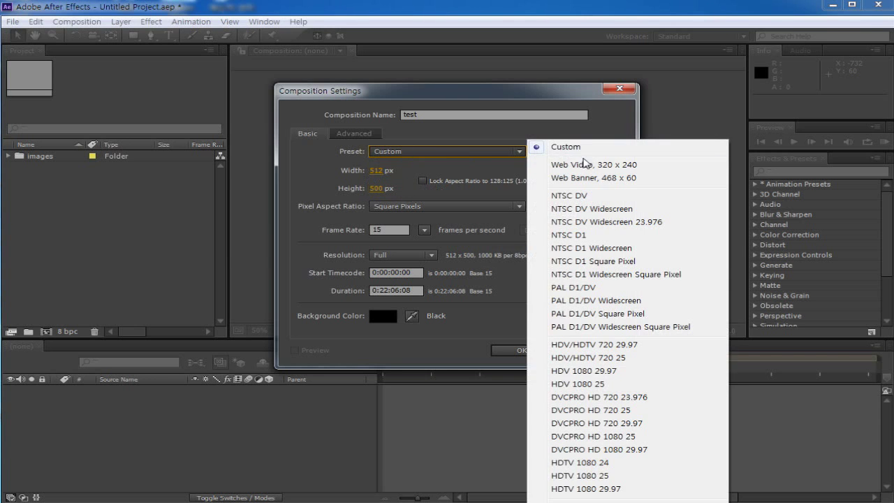
left_click(587, 166)
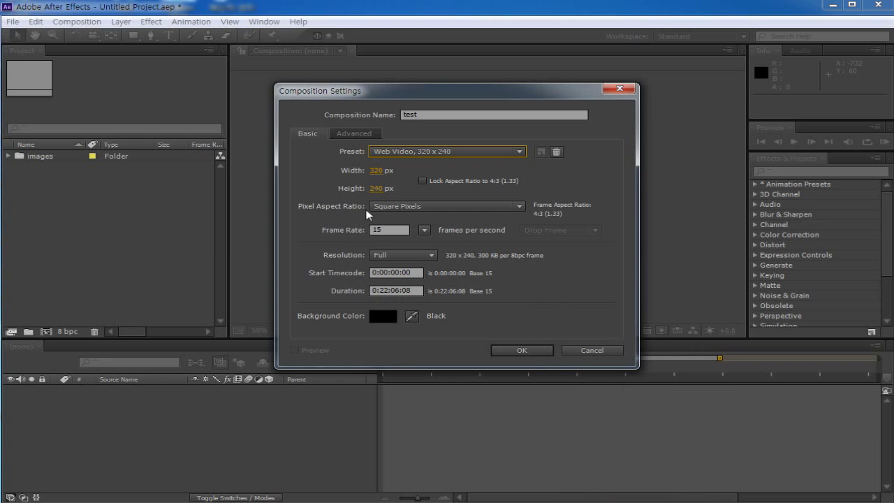
left_click_drag(396, 96, 394, 76)
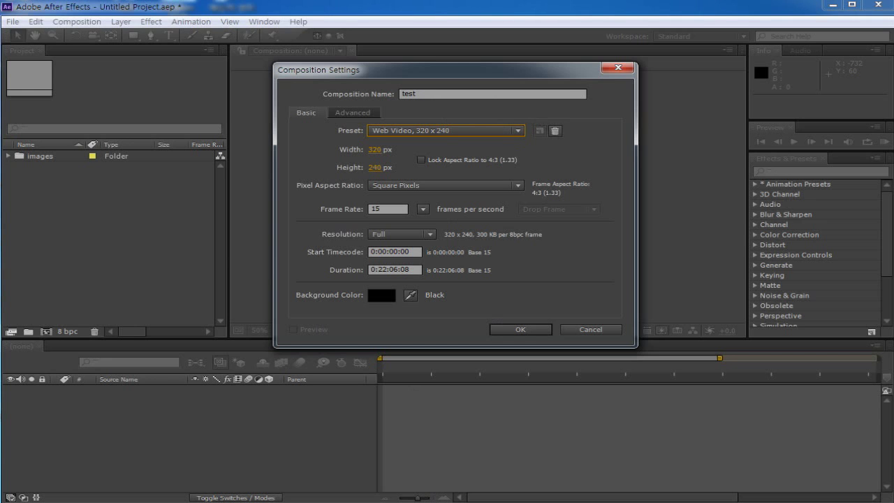
left_click(414, 186)
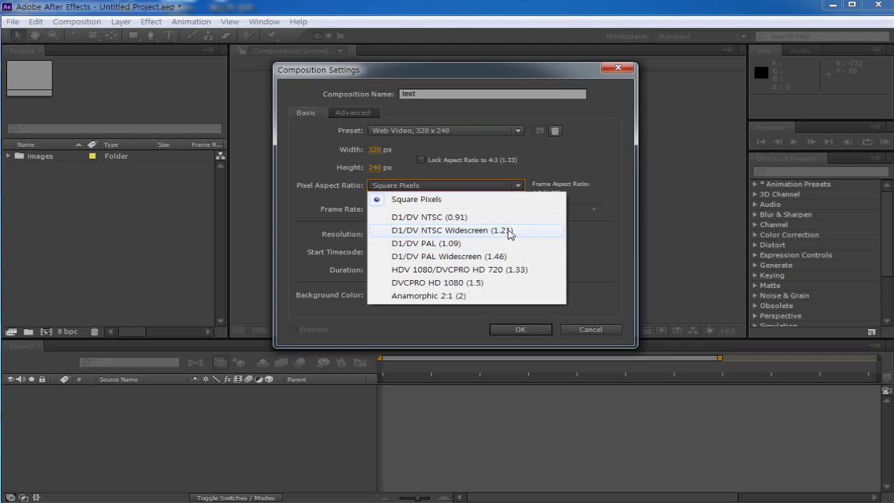
left_click(418, 201)
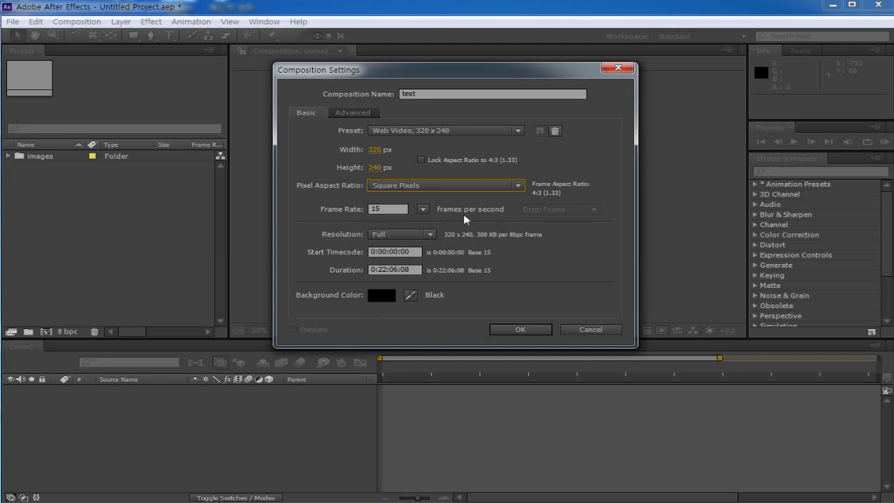
Set the composition's frame rate to 30 frames per second
left_click(383, 209)
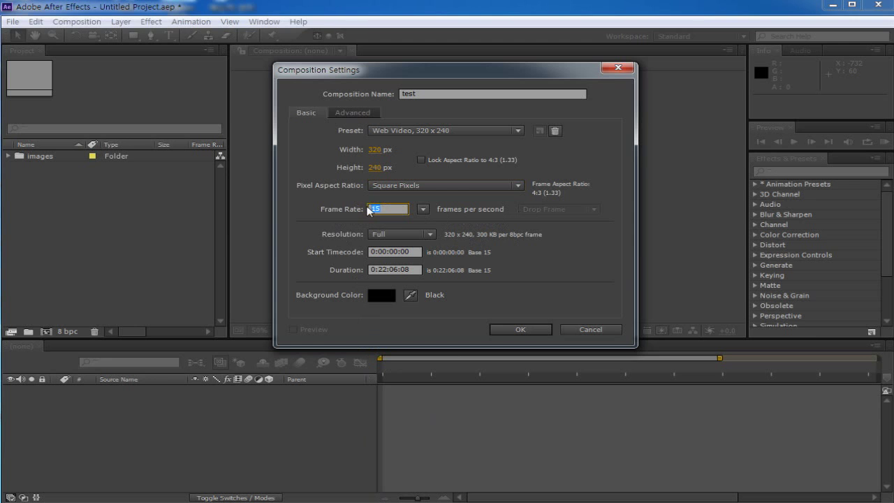
type("30")
left_click_drag(376, 70, 392, 58)
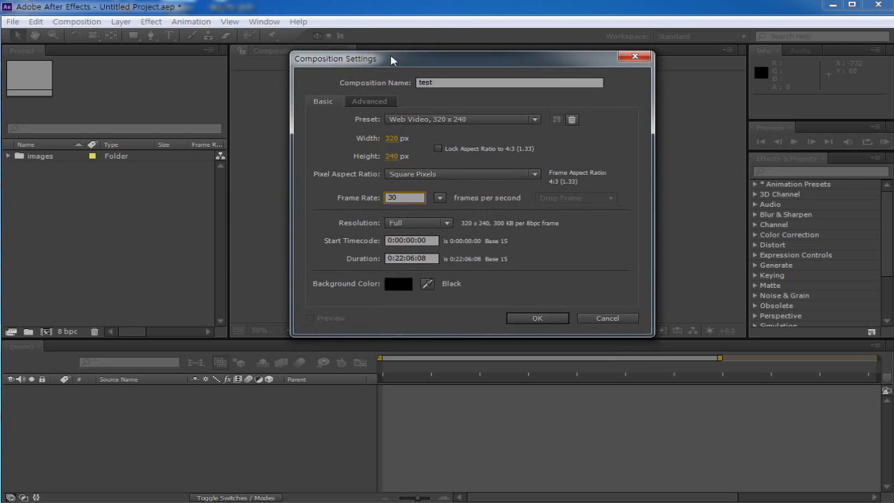
Try the Half, Third and Quarter resolutions for the composition, then set the resolution back to Full
left_click(412, 224)
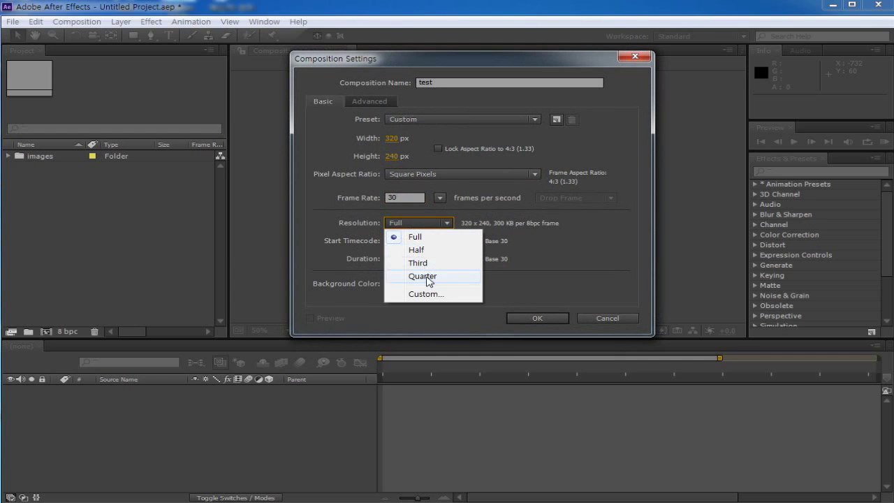
left_click(433, 238)
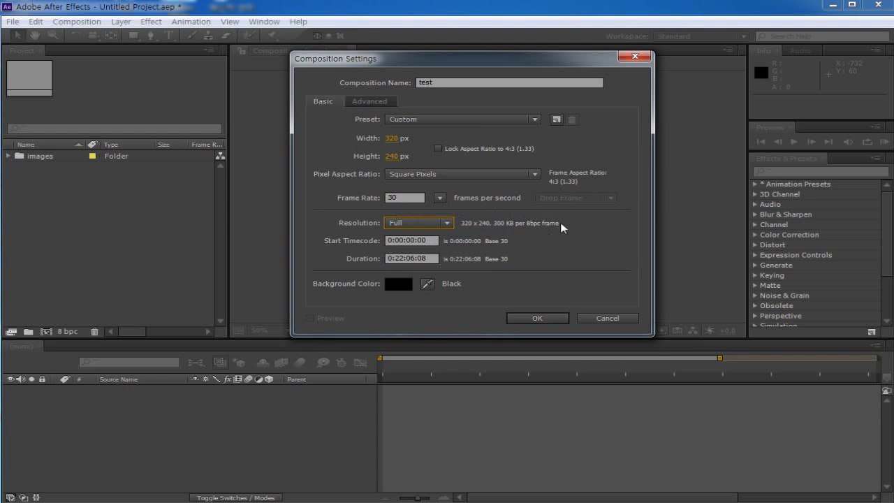
left_click(422, 222)
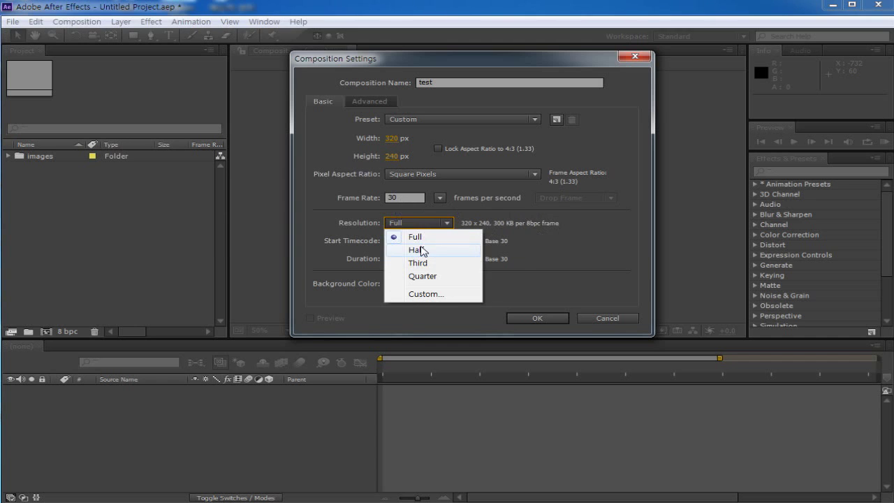
left_click(422, 250)
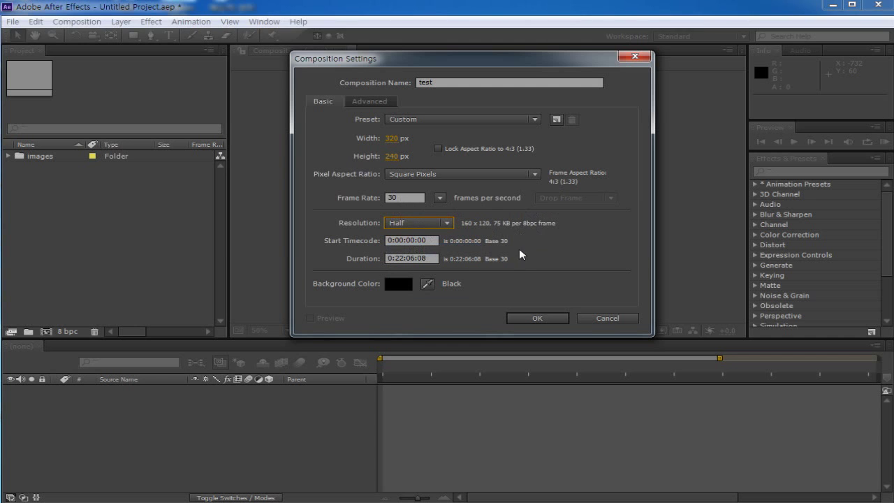
left_click(419, 222)
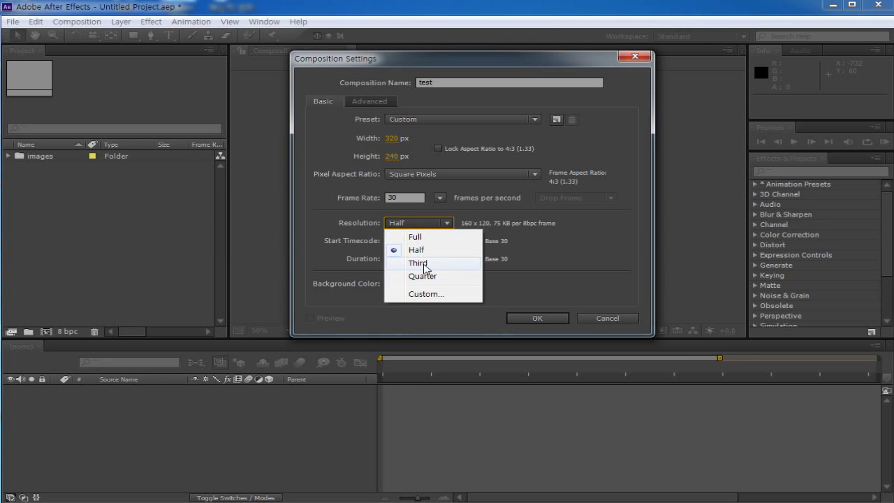
left_click(418, 263)
left_click(417, 222)
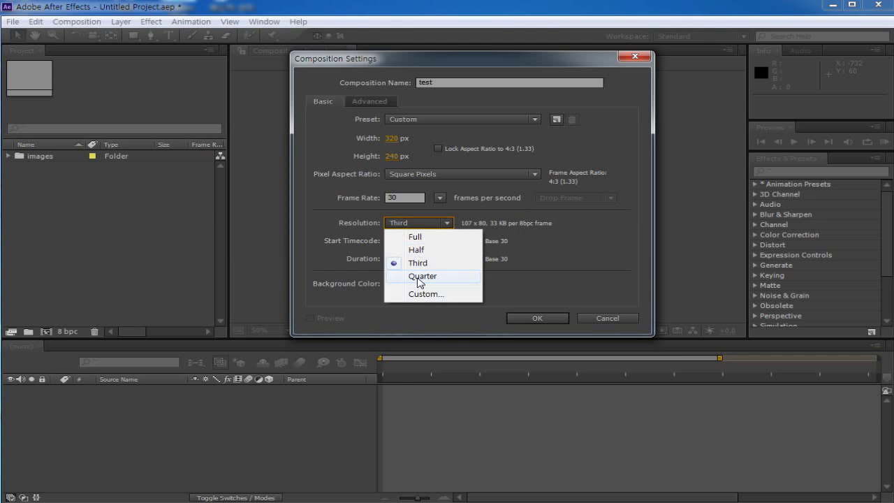
left_click(422, 276)
left_click(413, 222)
left_click(415, 236)
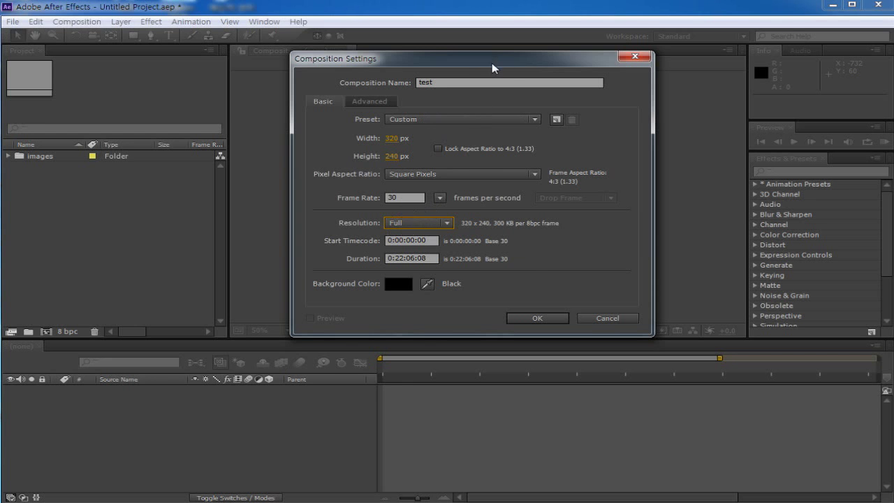
left_click_drag(506, 67, 180, 165)
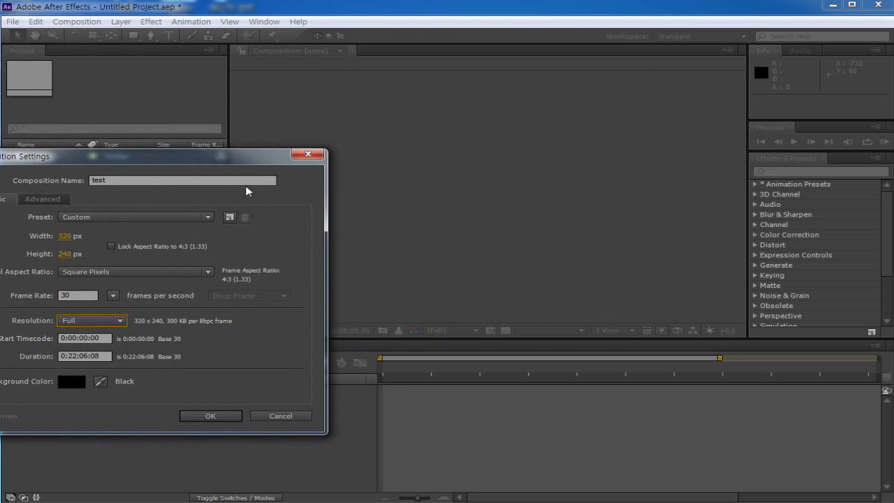
left_click_drag(248, 151, 569, 92)
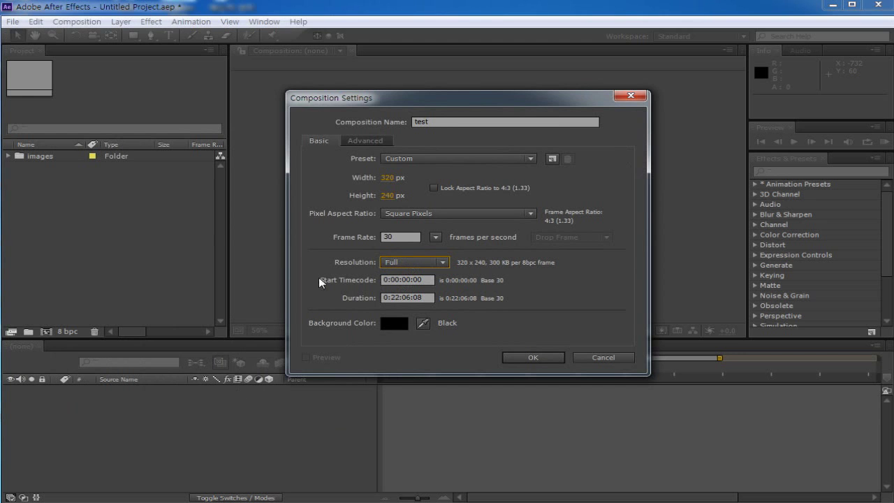
left_click_drag(465, 103, 251, 46)
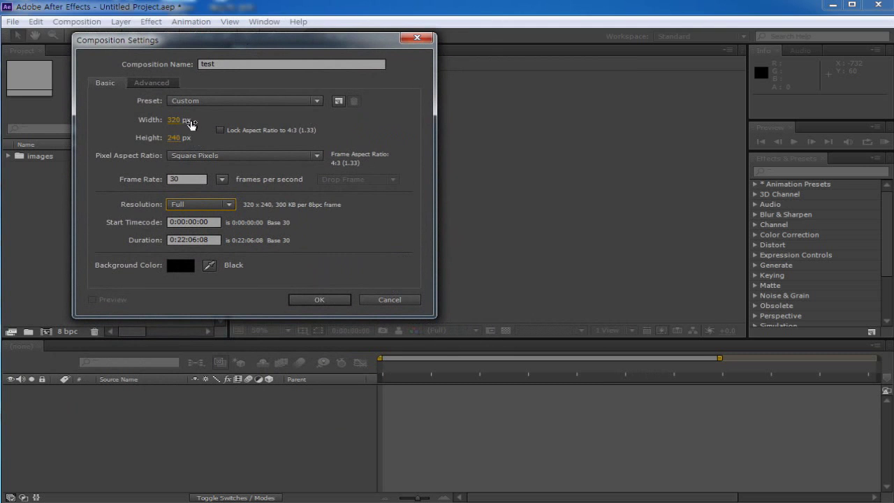
left_click_drag(240, 39, 505, 66)
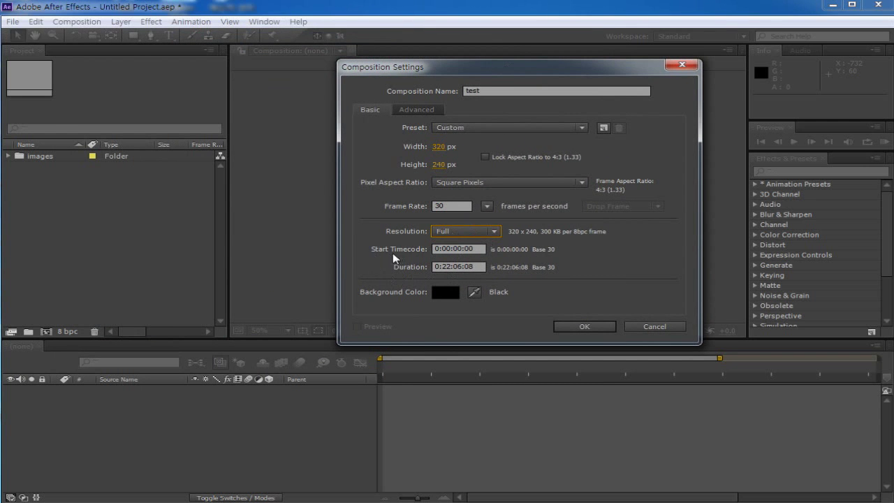
Examine the hour, minute, second and frame parts of the composition's start timecode
left_click(442, 250)
left_click(472, 248)
left_click_drag(479, 249, 465, 248)
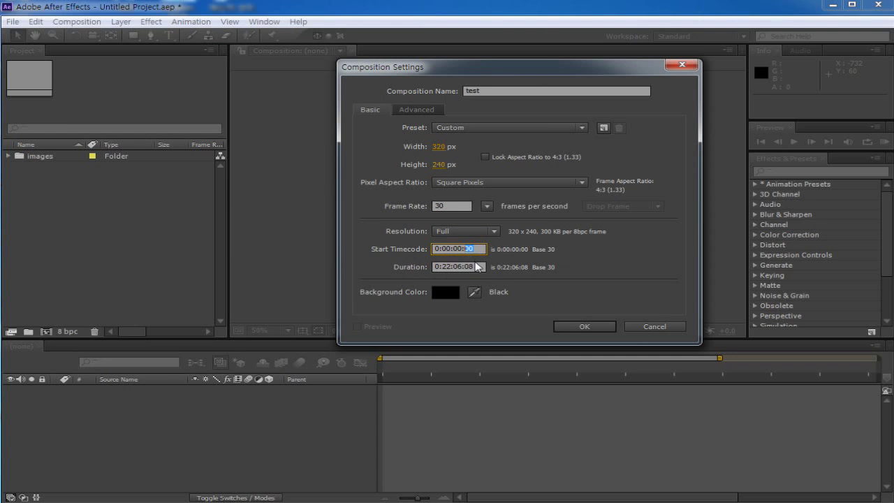
left_click_drag(463, 249, 455, 249)
left_click(449, 249)
left_click_drag(493, 71, 463, 59)
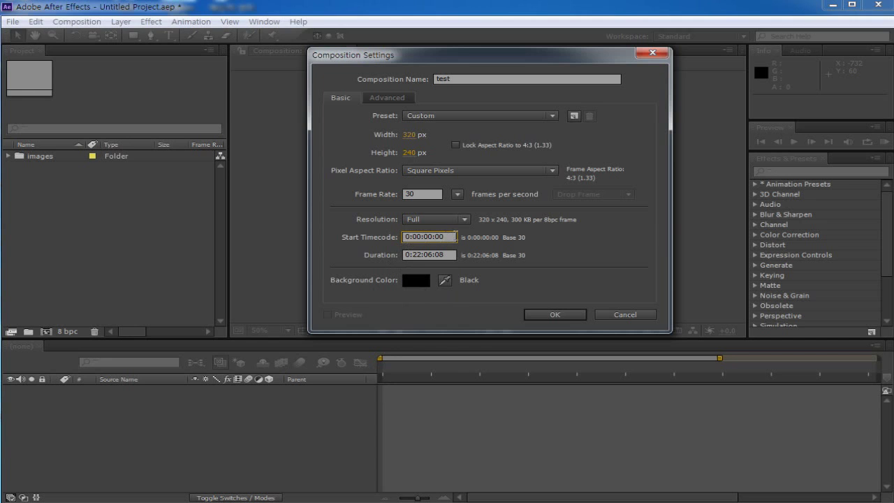
left_click_drag(407, 241, 435, 242)
Set the composition's duration to 5 seconds and create the composition
left_click(410, 256)
double_click(417, 255)
left_click_drag(452, 255, 363, 255)
type("5")
type(",")
left_click_drag(484, 62, 730, 64)
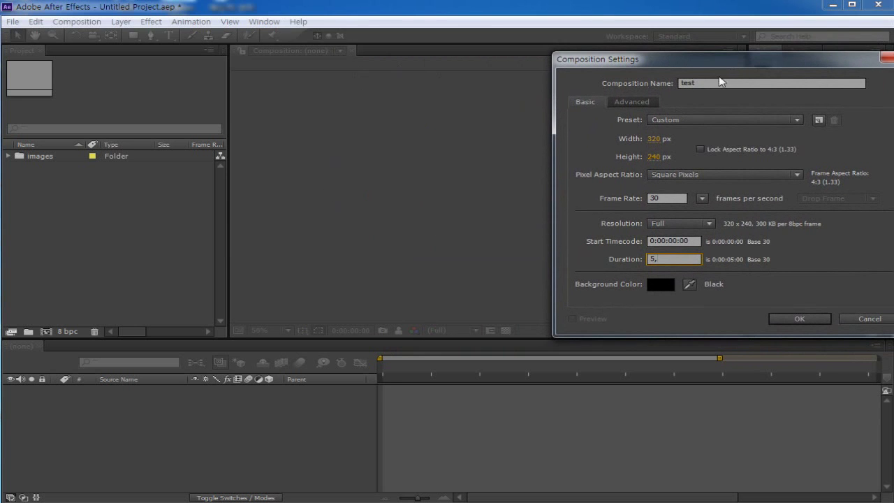
left_click(623, 317)
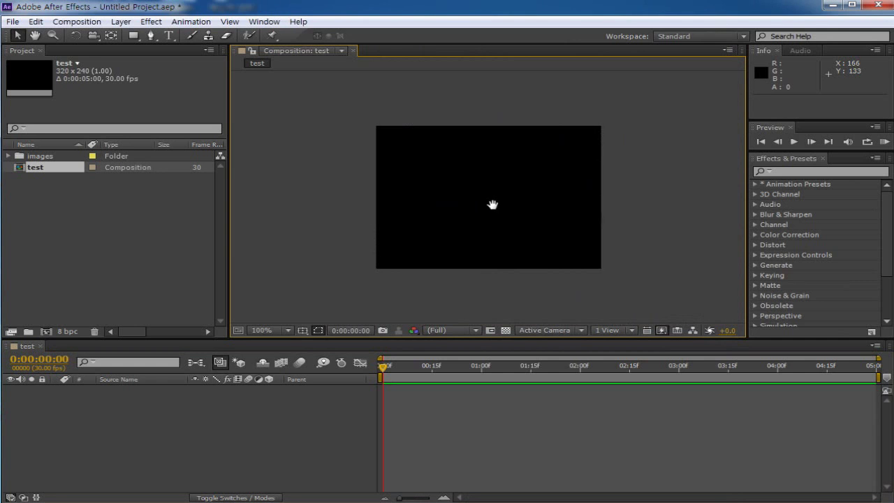
Try different magnifications of the composition view, including 12.5%, then set it back to 100%
scroll(493, 209, "up", 1)
scroll(497, 209, "down", 2)
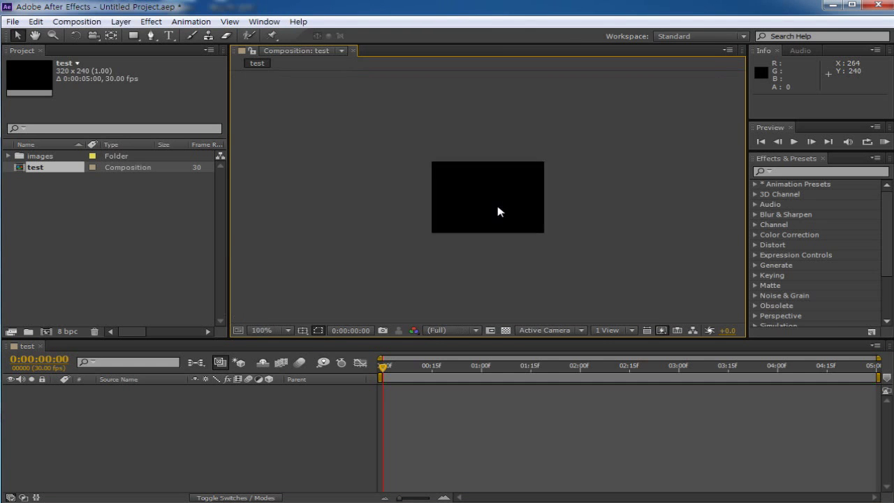
scroll(499, 214, "up", 3)
scroll(499, 212, "down", 2)
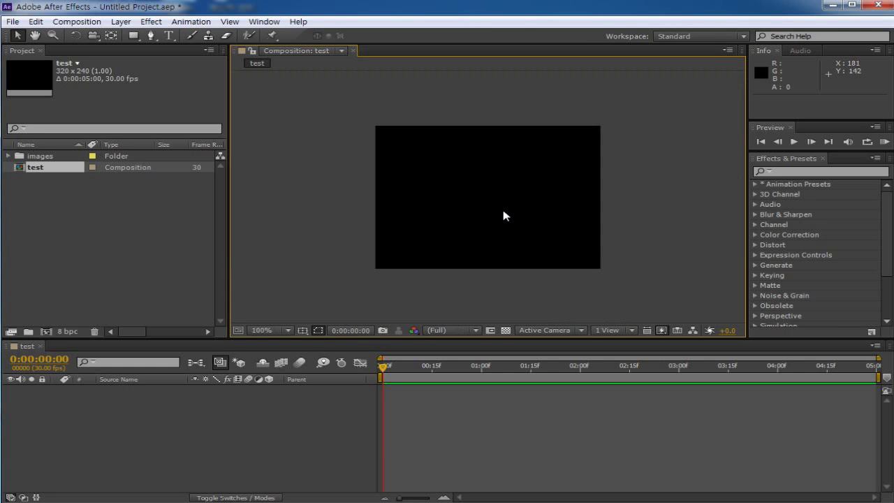
left_click(263, 330)
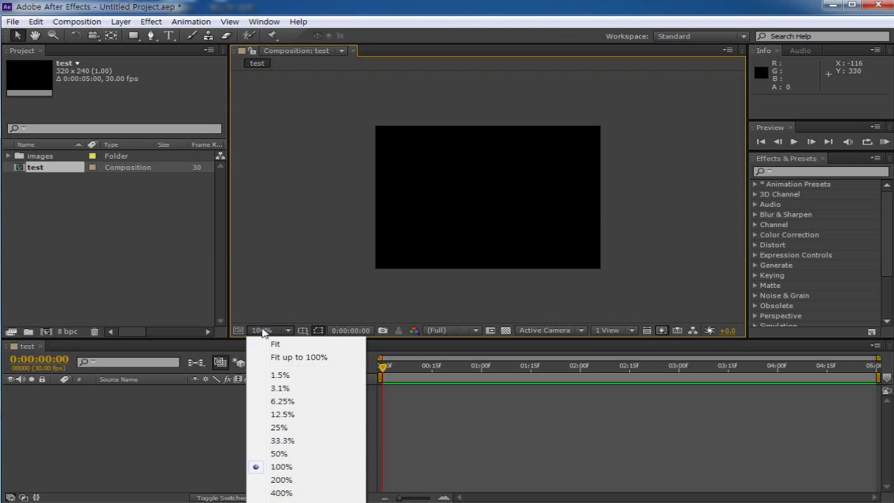
left_click(292, 415)
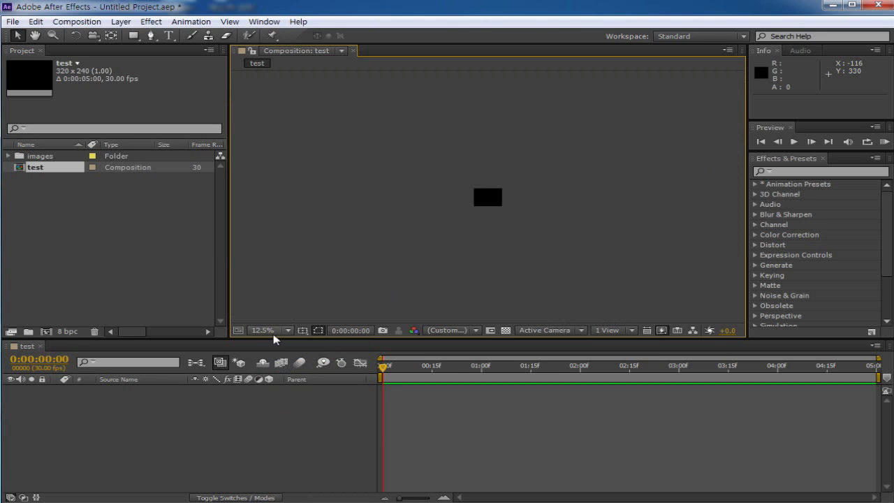
left_click(274, 333)
left_click(280, 465)
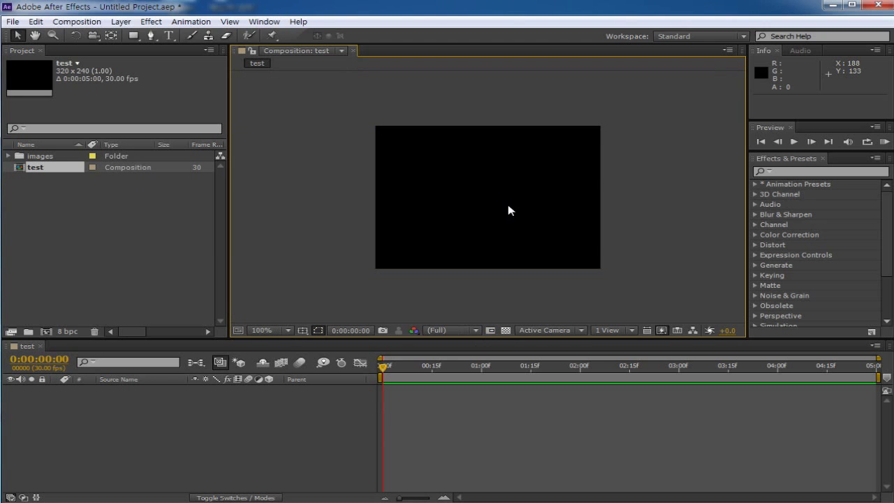
Pan the composition view, then zoom out and in repeatedly to inspect the empty frame
key("space")
left_click_drag(507, 204, 547, 206)
key("comma")
key("comma")
key("period")
key("period")
key("comma")
key("comma")
key("period")
key("comma")
key("period")
key("period")
key("comma")
key("comma")
key("period")
key("comma")
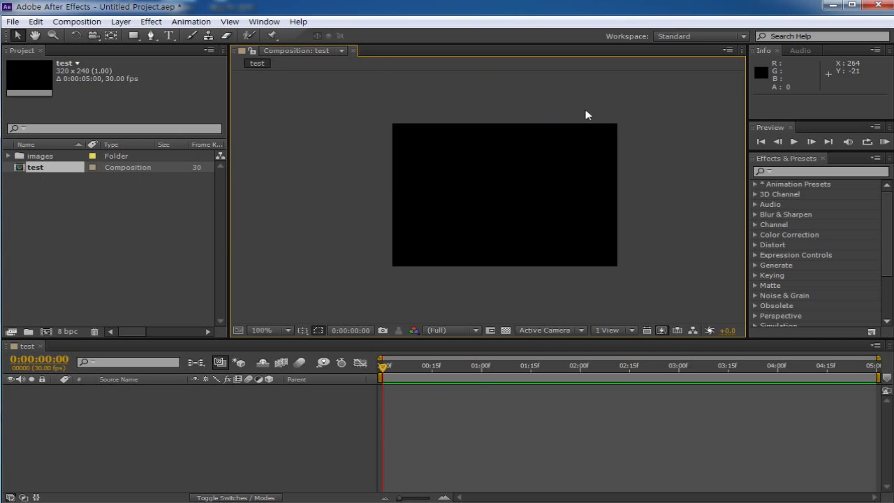
left_click(76, 22)
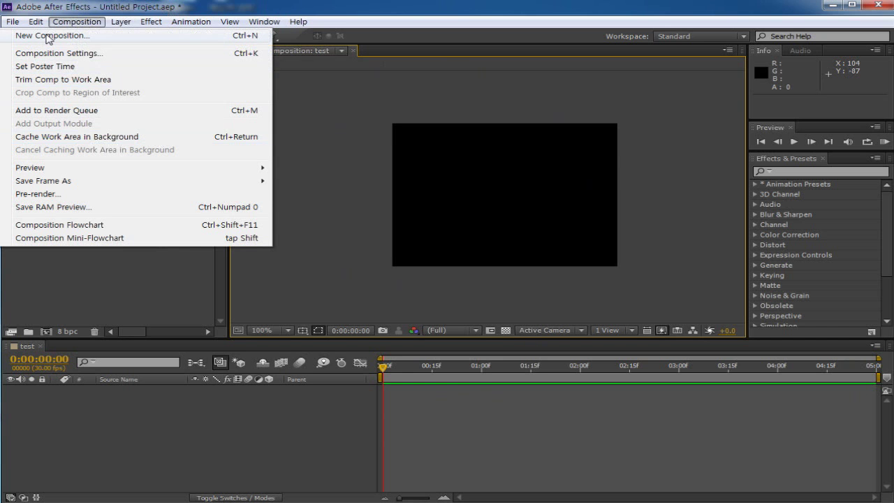
left_click(200, 301)
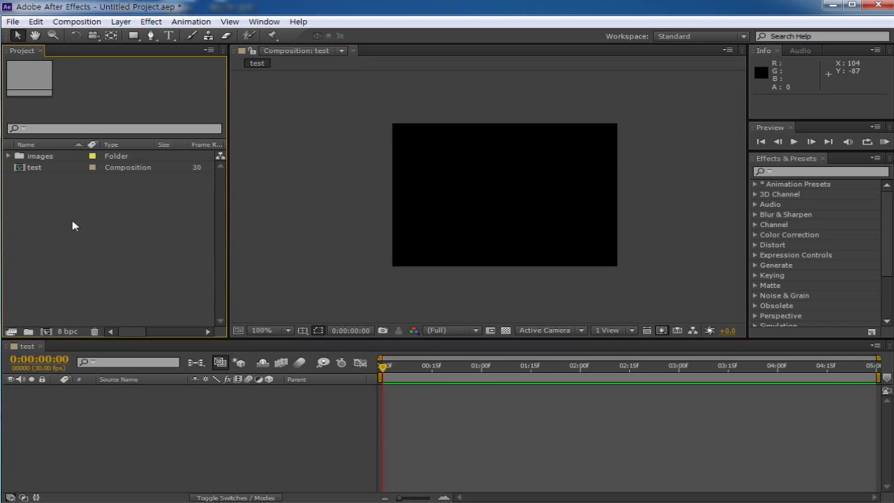
left_click(36, 169)
left_click(41, 196)
left_click(36, 169)
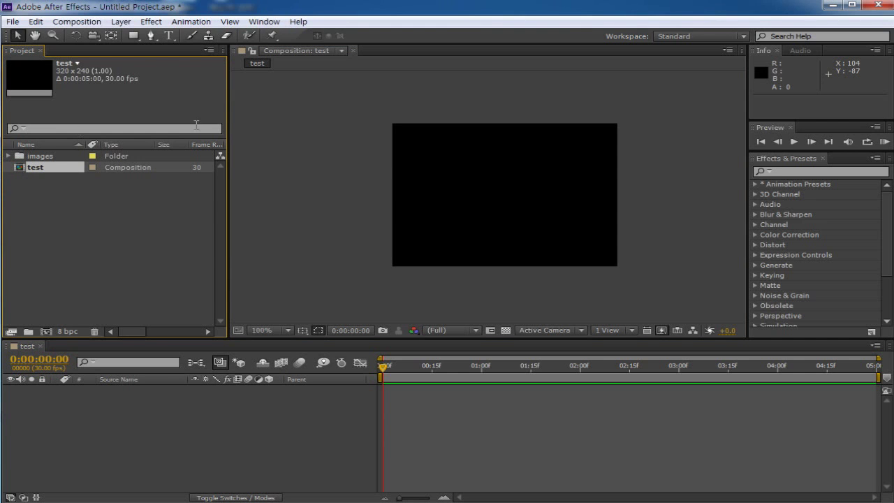
left_click(150, 223)
Reopen the settings of the test composition and set its width to 720 px and height to 480 px
left_click(40, 173)
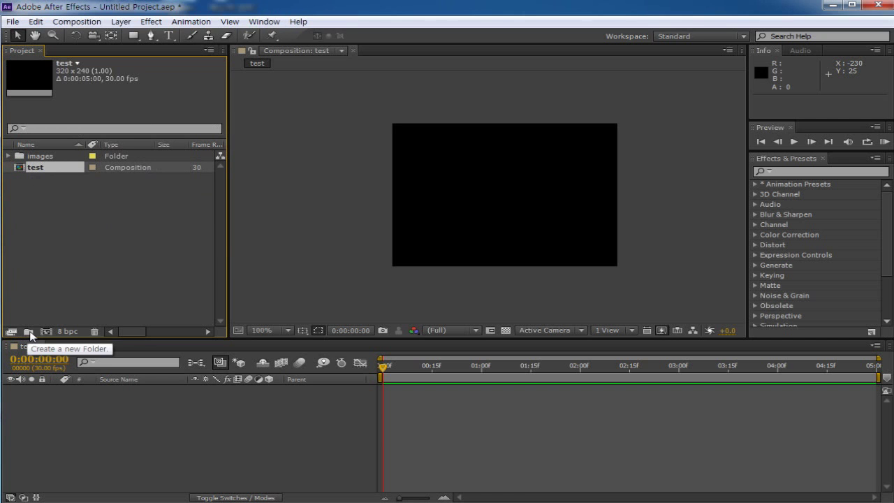
left_click(78, 22)
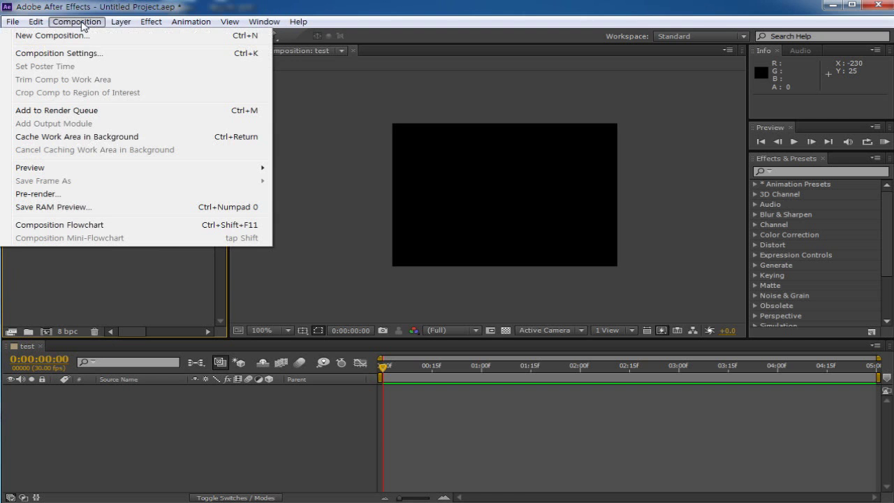
left_click(58, 53)
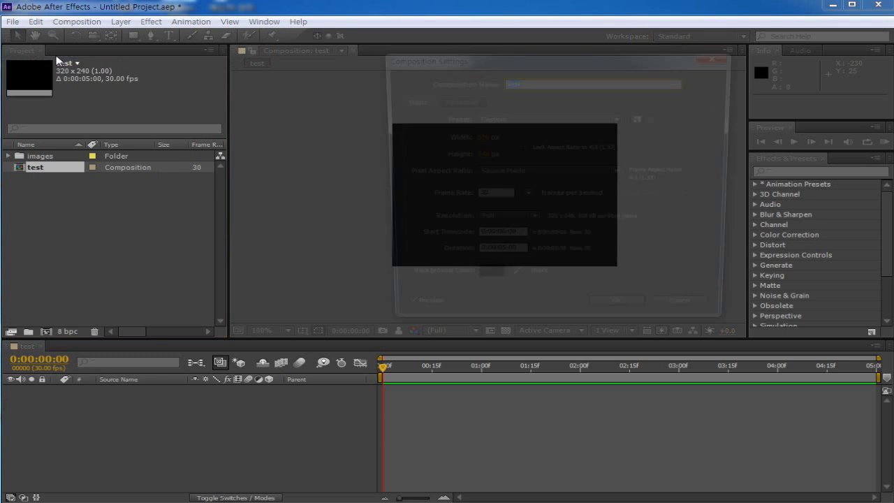
left_click_drag(480, 65, 327, 65)
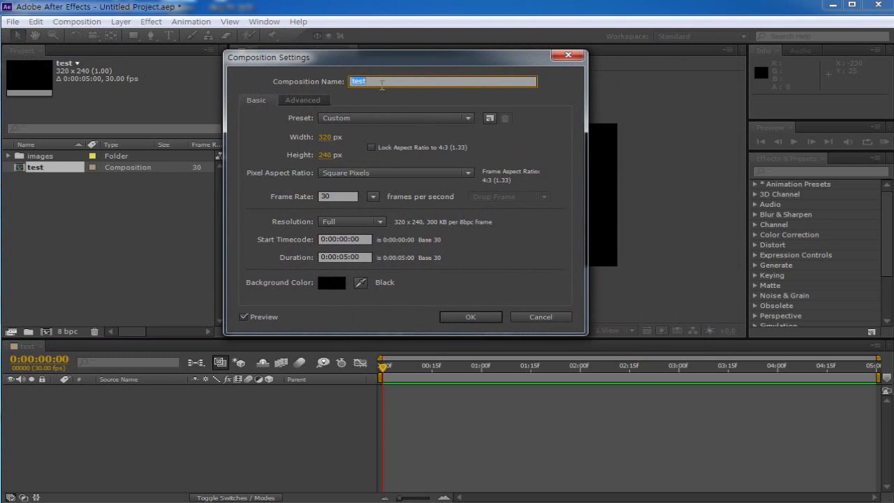
left_click(384, 83)
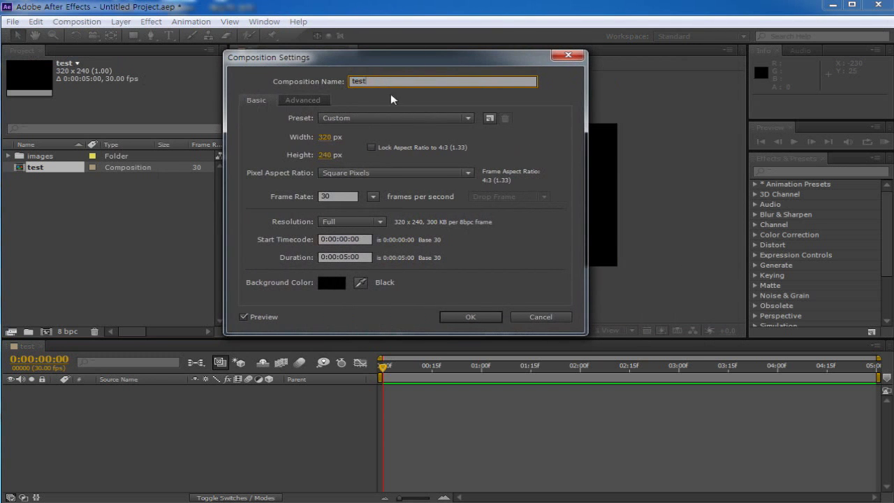
left_click(326, 137)
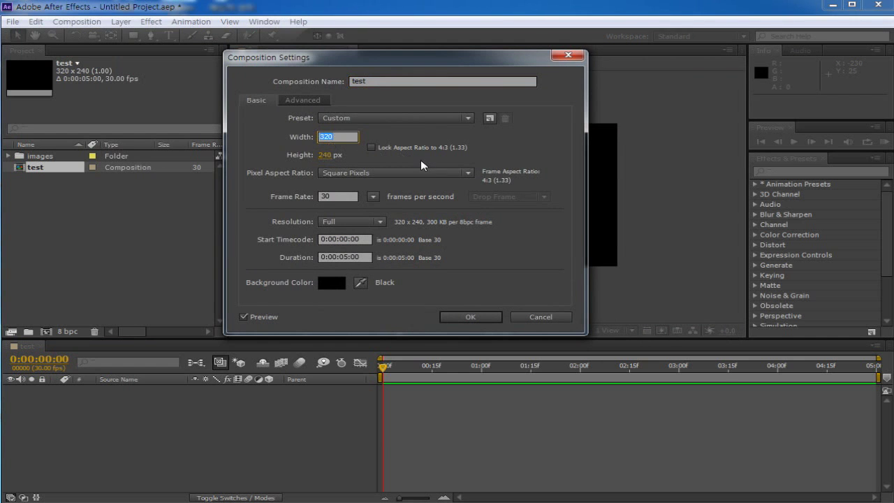
type("720")
left_click(328, 154)
type("480")
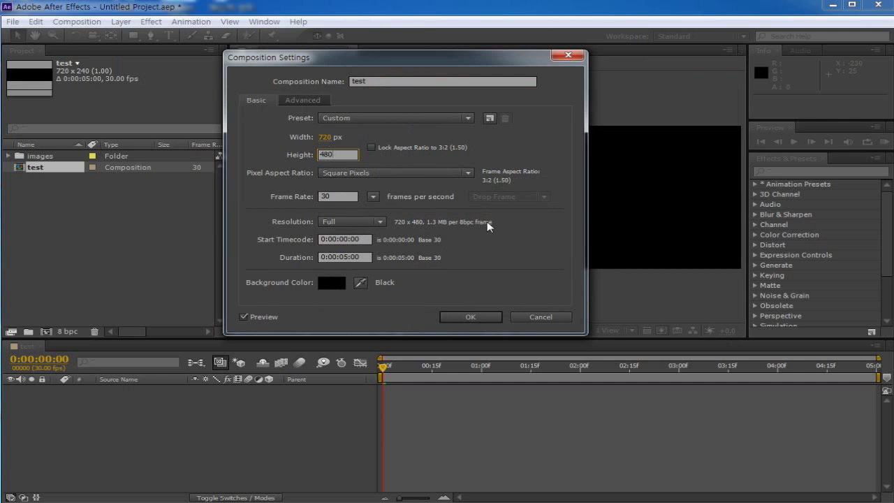
key("Return")
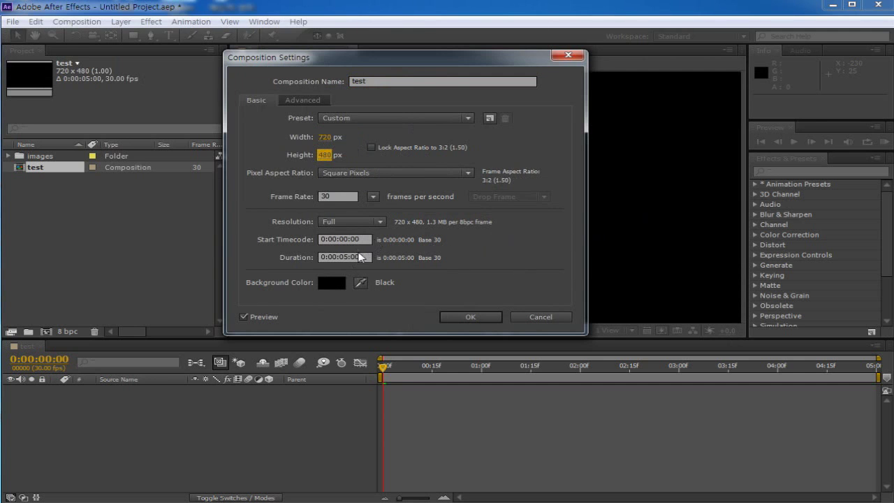
Set the composition's duration to 7 seconds and its background color to light red DB7777, and apply the settings
left_click(365, 256)
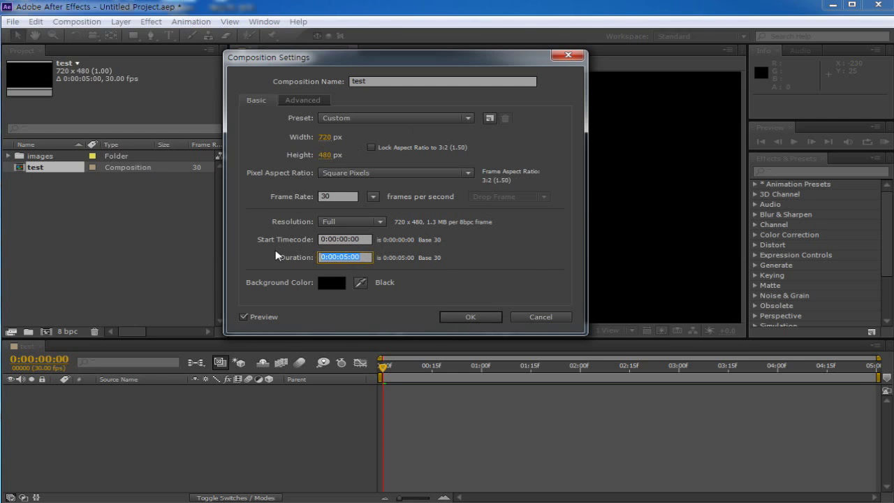
type("7,")
left_click(334, 282)
left_click(325, 145)
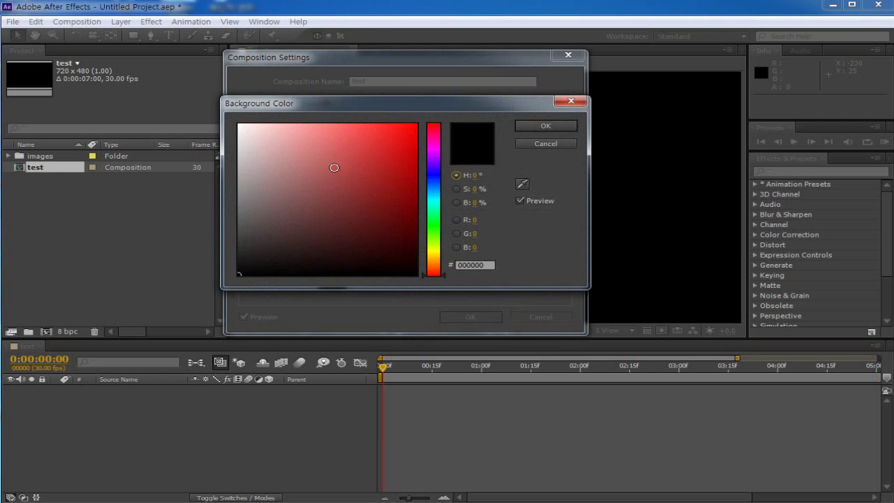
left_click(319, 145)
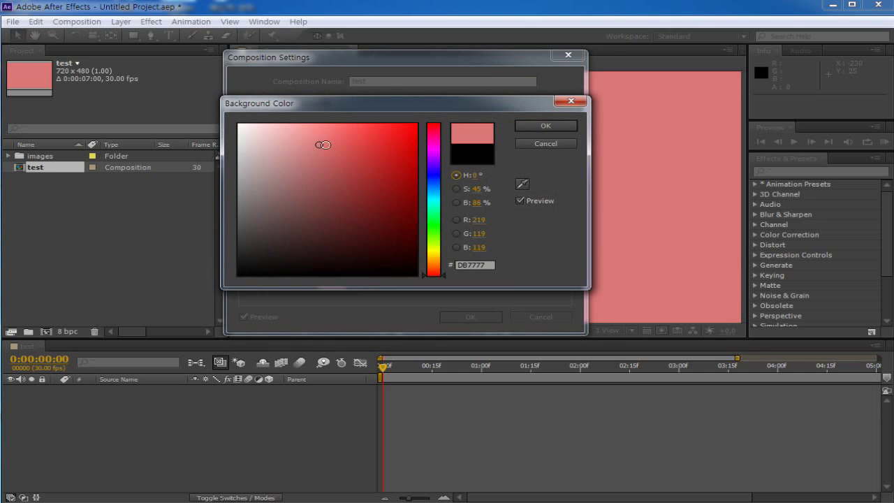
left_click(535, 127)
left_click(475, 318)
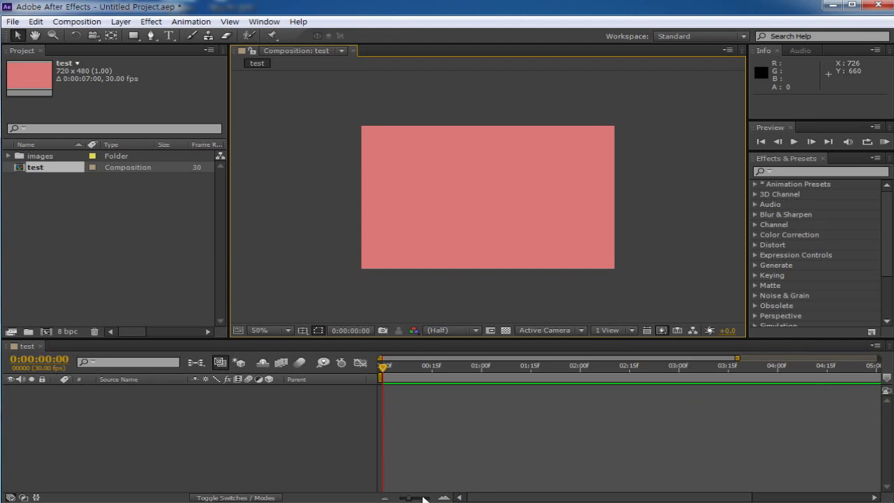
Fit the composition's full duration in the timeline and expand the images folder in the project
left_click_drag(409, 500, 398, 499)
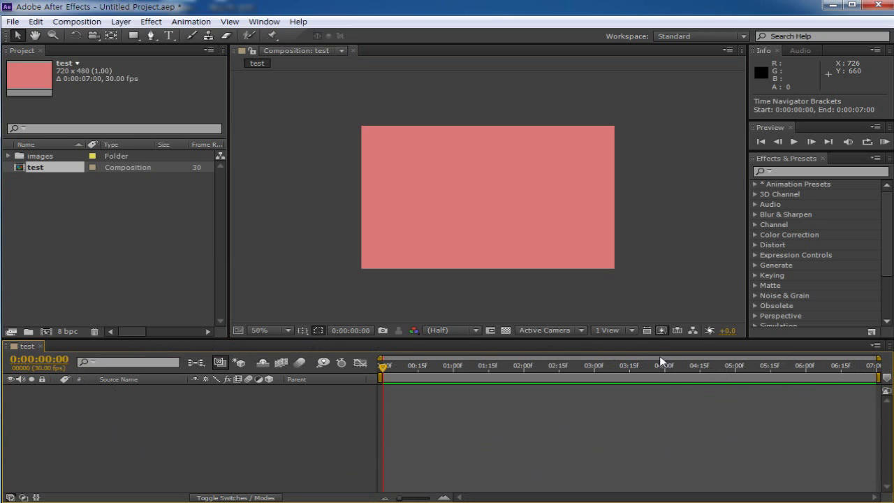
left_click(9, 155)
Try placing heart.bmp at the center of the composition frame, then delete that layer
left_click_drag(53, 168, 488, 197)
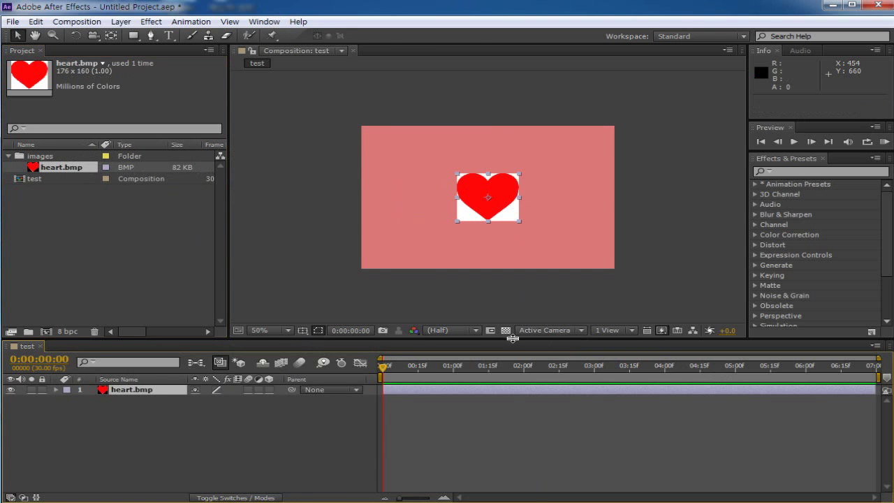
left_click(156, 245)
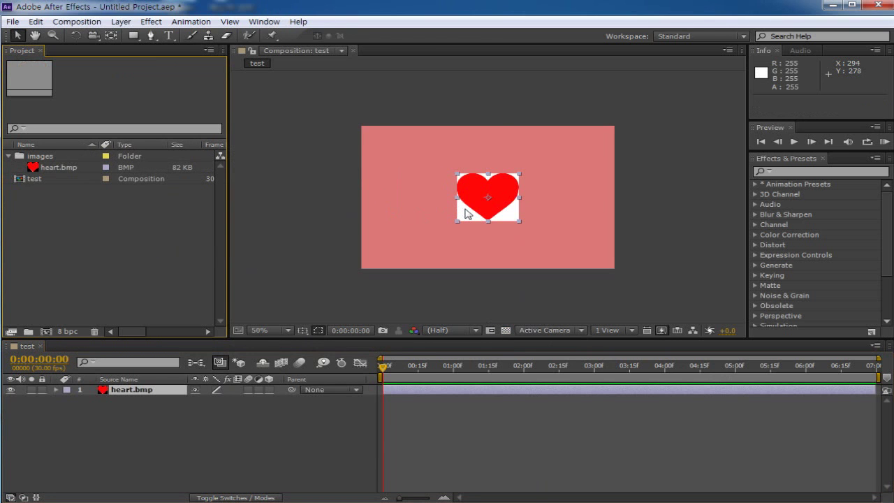
left_click(486, 156)
left_click(492, 192)
key("Delete")
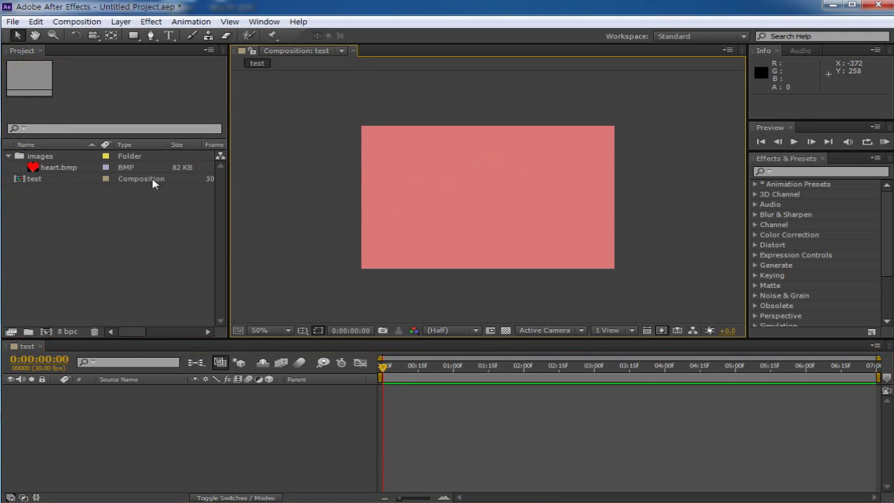
Add heart.bmp to the timeline as a layer of the test composition and expand its Transform properties
left_click_drag(63, 168, 114, 413)
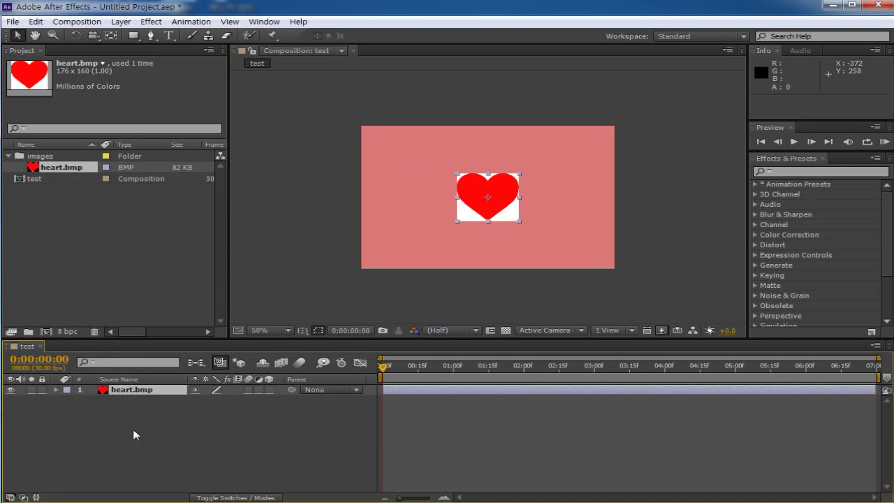
left_click(124, 391)
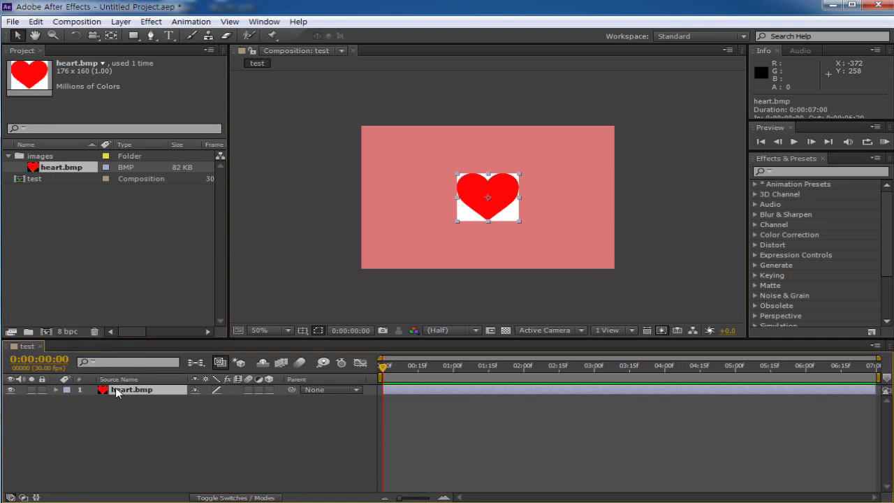
left_click(56, 390)
left_click(67, 399)
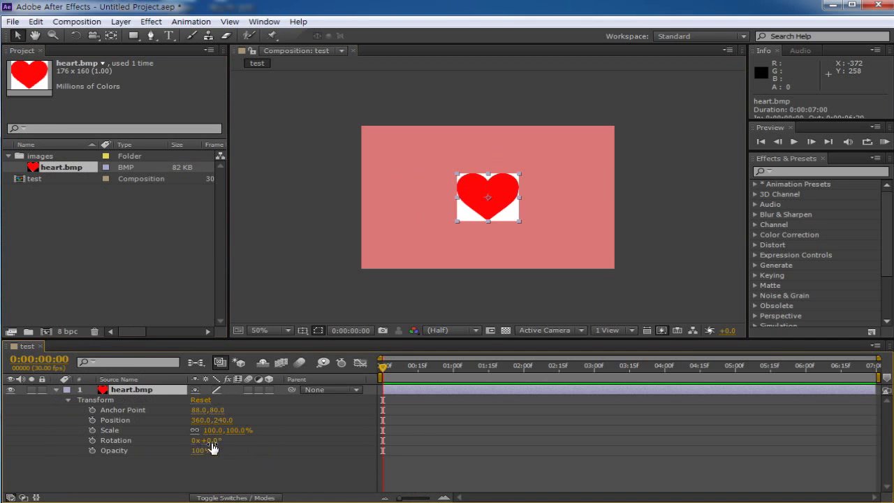